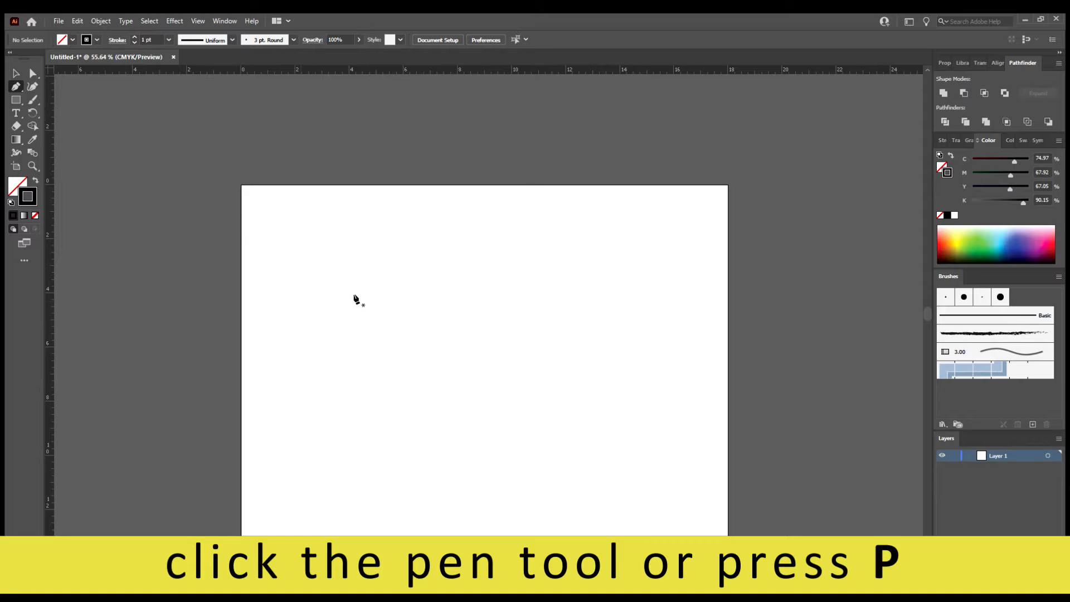
- Draw a closed, straight-sided polygon with six anchor points in the artboard's upper left using the Pen tool, starting at about X 3.875 in, Y 4.125 in
scroll(410, 304, "down", 3)
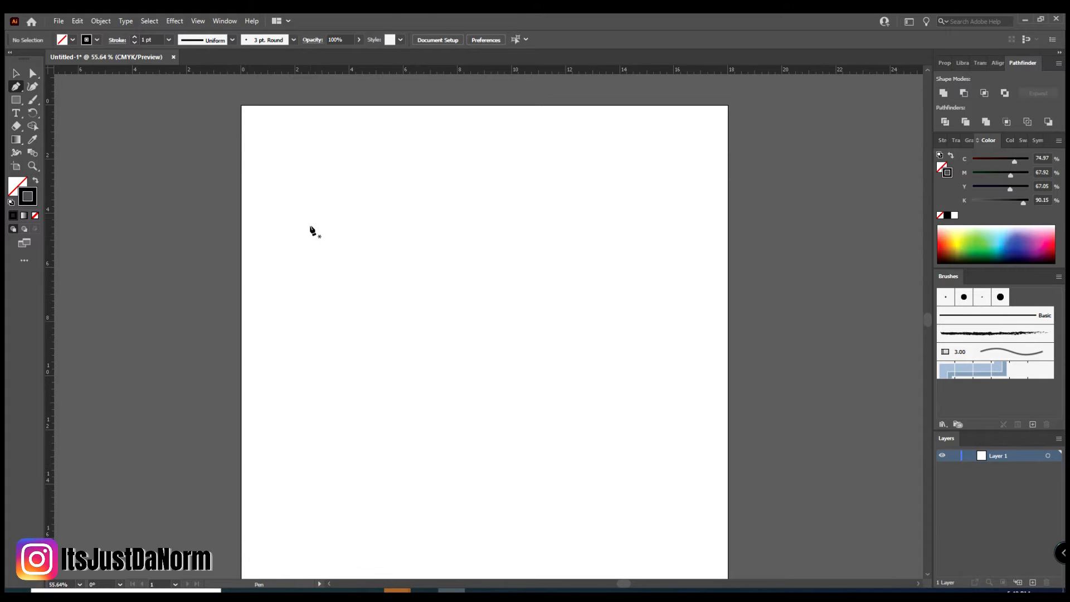
left_click(346, 216)
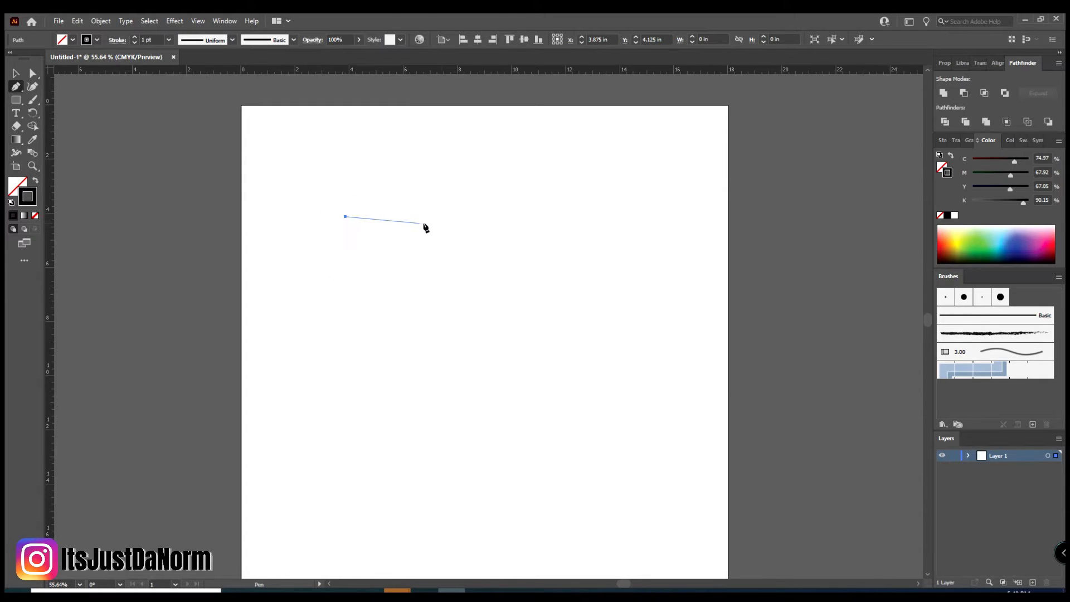
left_click(461, 220)
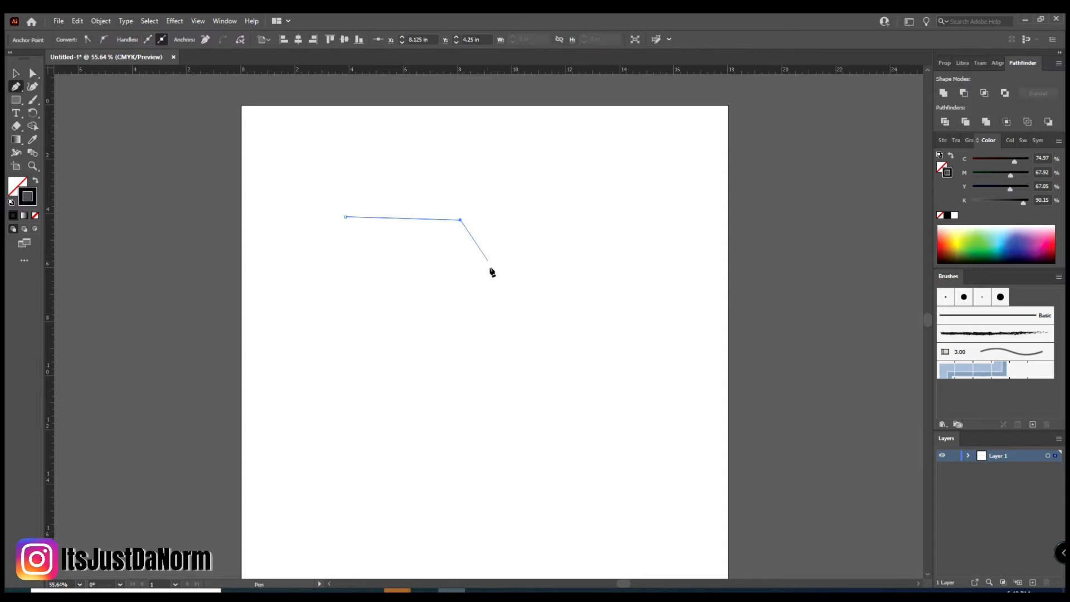
left_click(490, 273)
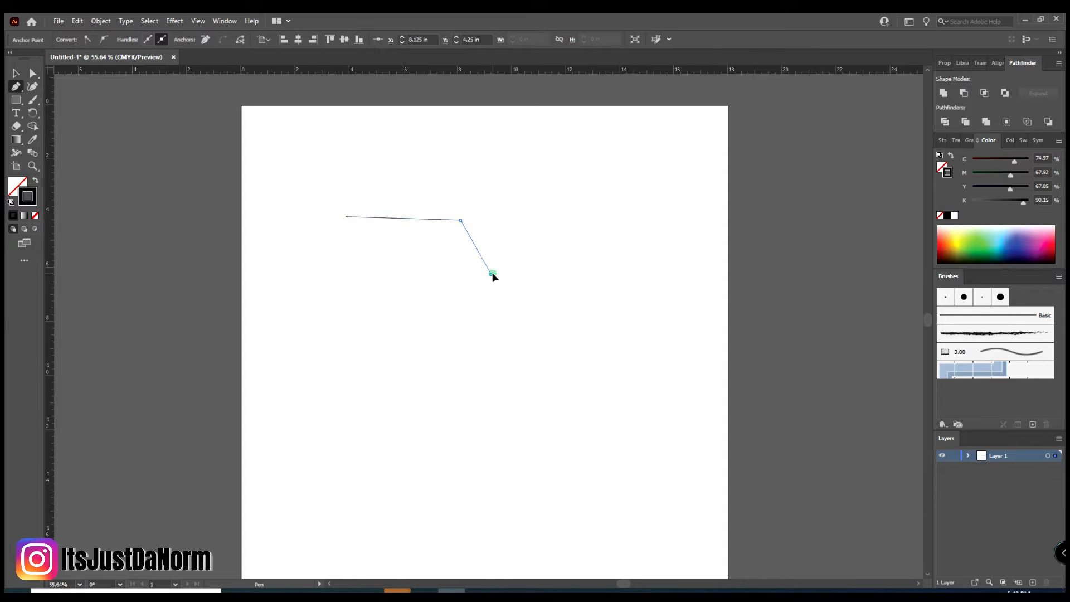
left_click(464, 334)
left_click(382, 325)
left_click(354, 264)
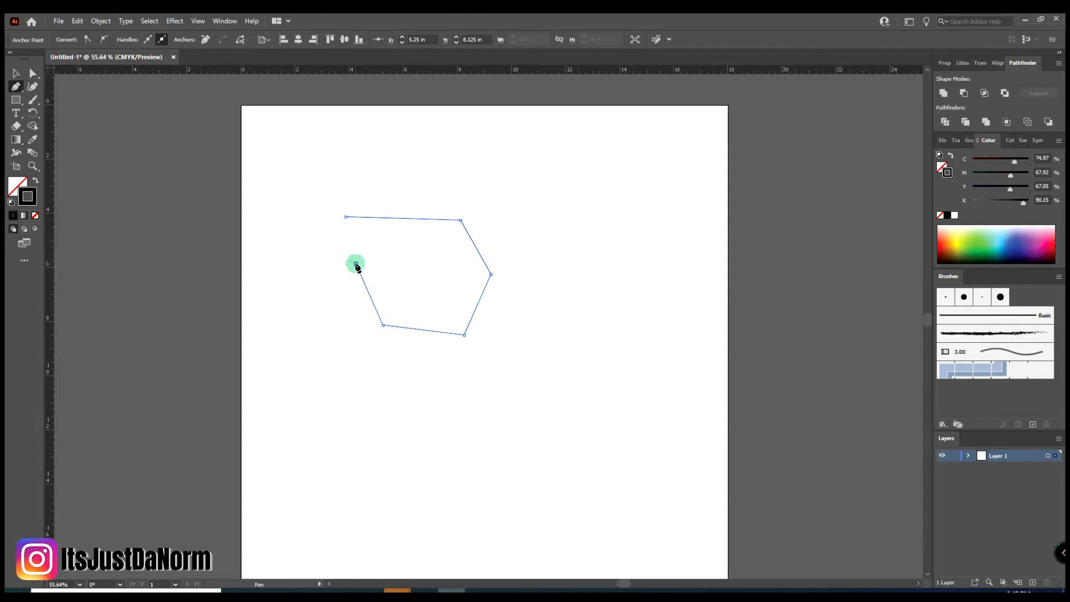
left_click(345, 217)
left_click(345, 217)
- Draw an open curved loop with four anchor points to the right of the polygon, ending beside its start point at about X 12.25 in, Y 4.125 in
left_click(574, 216)
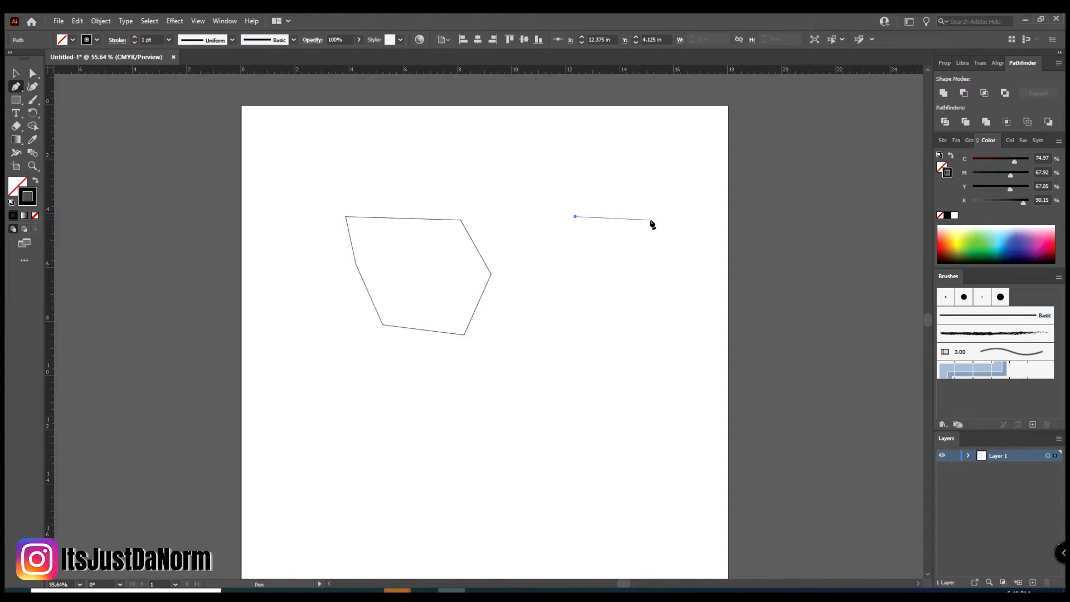
left_click_drag(652, 217, 695, 261)
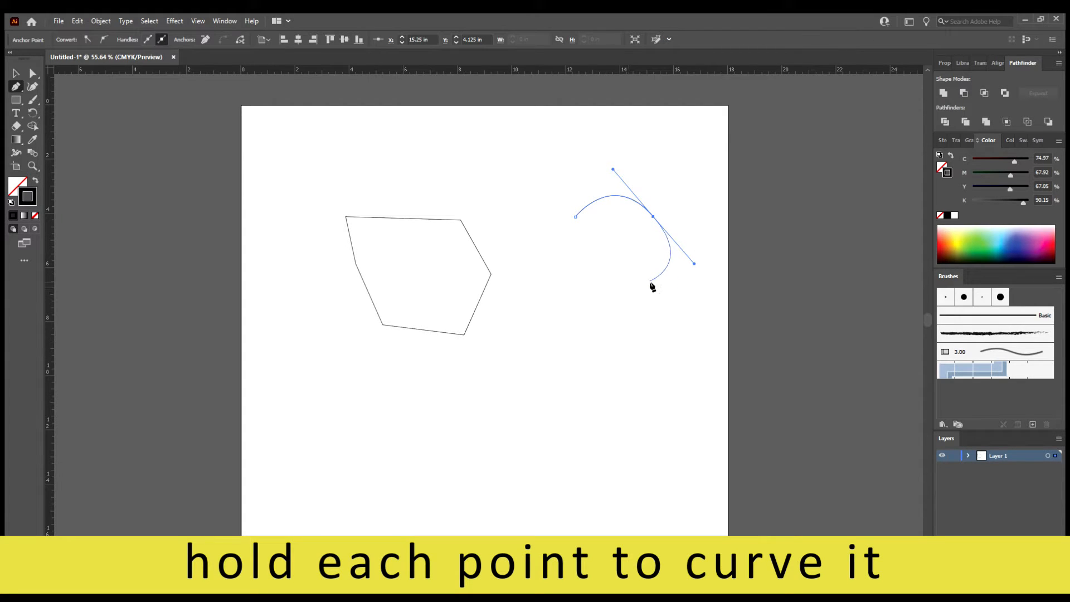
left_click(650, 281)
left_click_drag(573, 217, 541, 121)
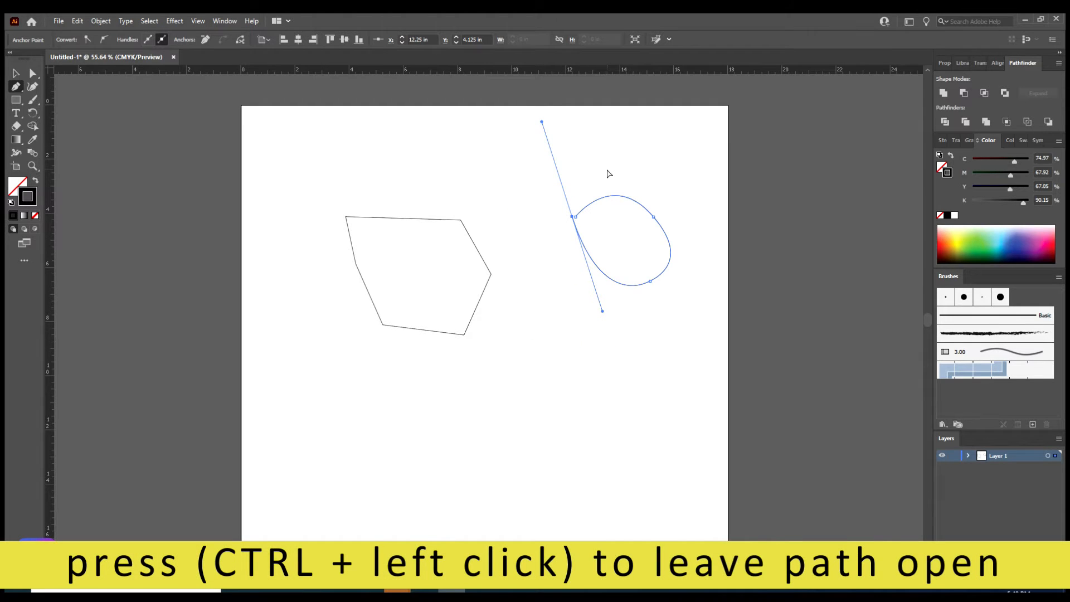
left_click(608, 172, "ctrl")
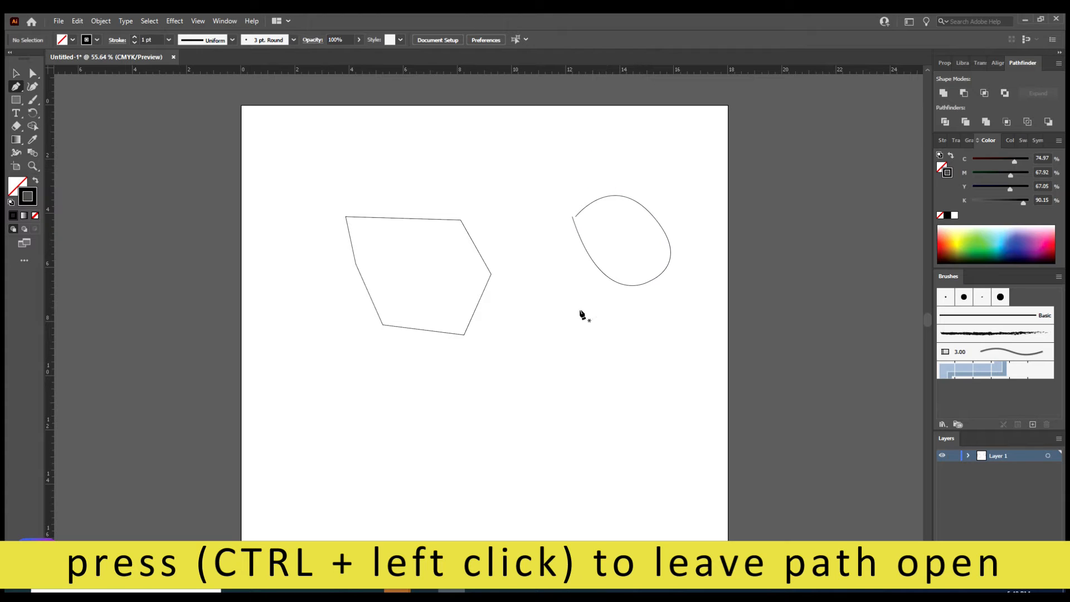
- Join the two open endpoints of the curved loop to close its path, and deselect it
left_click(573, 218)
left_click(575, 217)
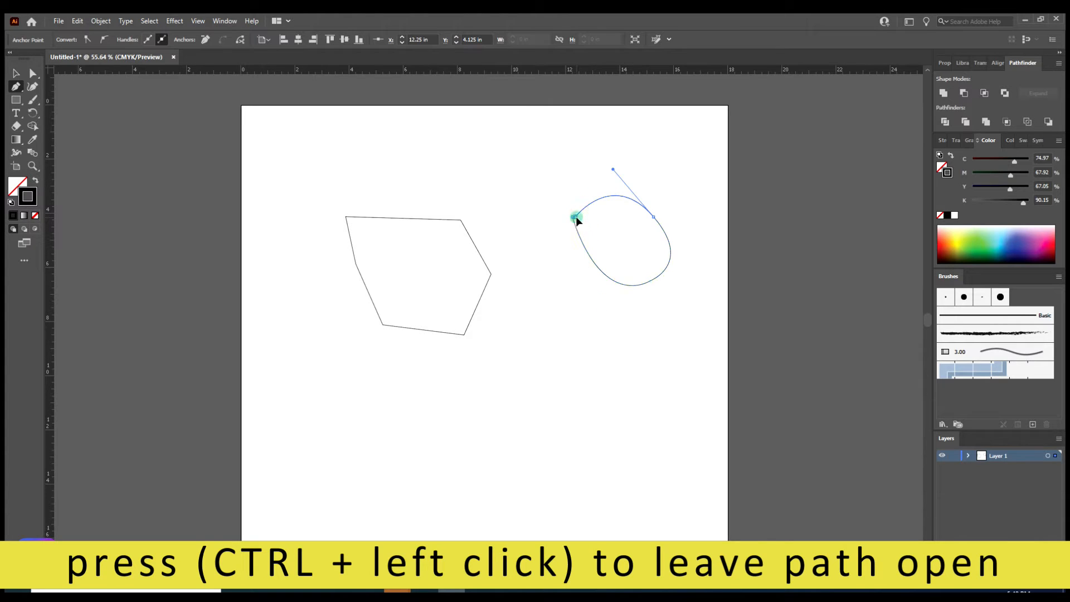
left_click(583, 170, "ctrl")
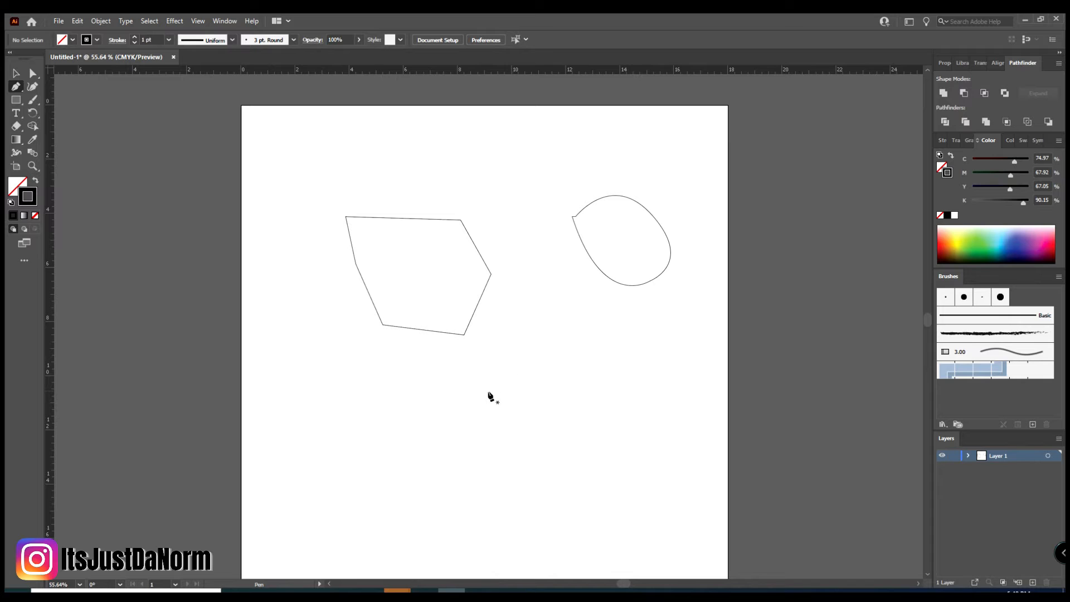
- Start a freeform Pen path below the two shapes, placing six anchor points that mix smooth curves and sharp corners for its wavy outer edge
left_click_drag(475, 392, 522, 382)
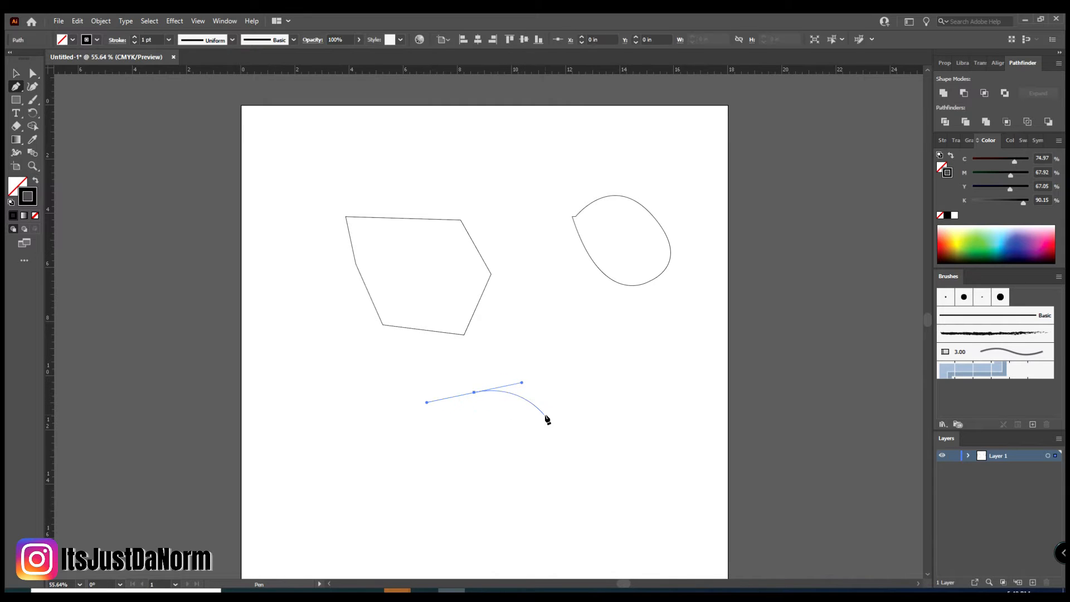
left_click(557, 419)
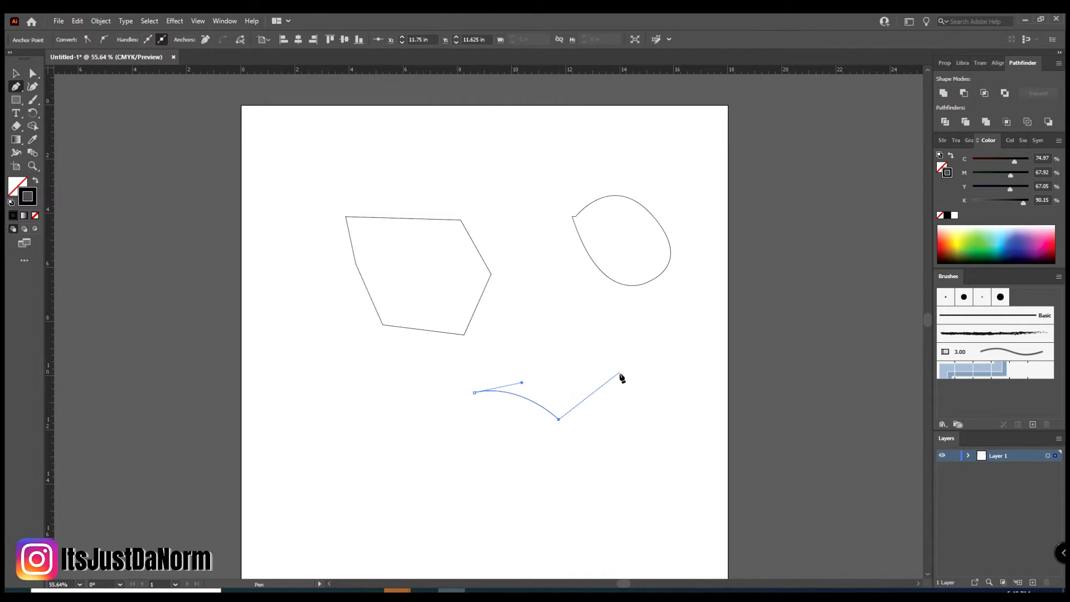
left_click_drag(619, 371, 592, 315)
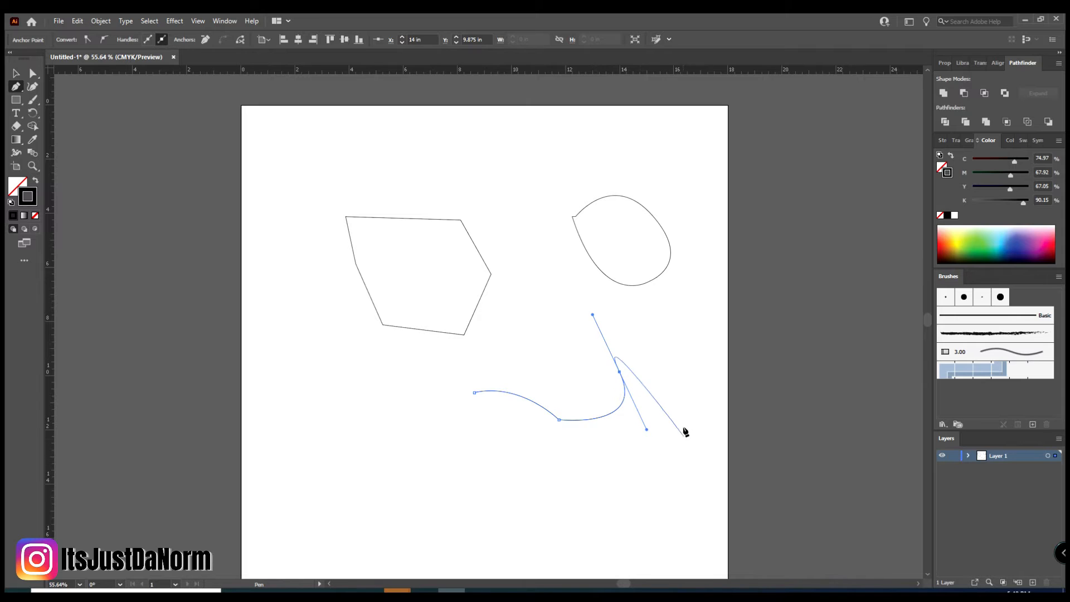
left_click(680, 402)
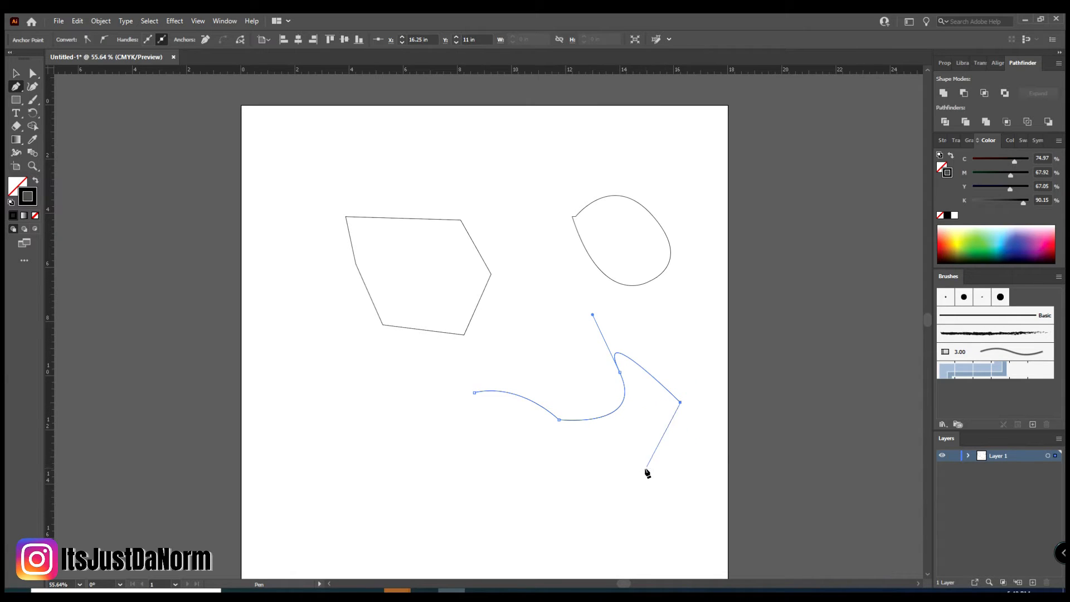
left_click_drag(646, 466, 588, 470)
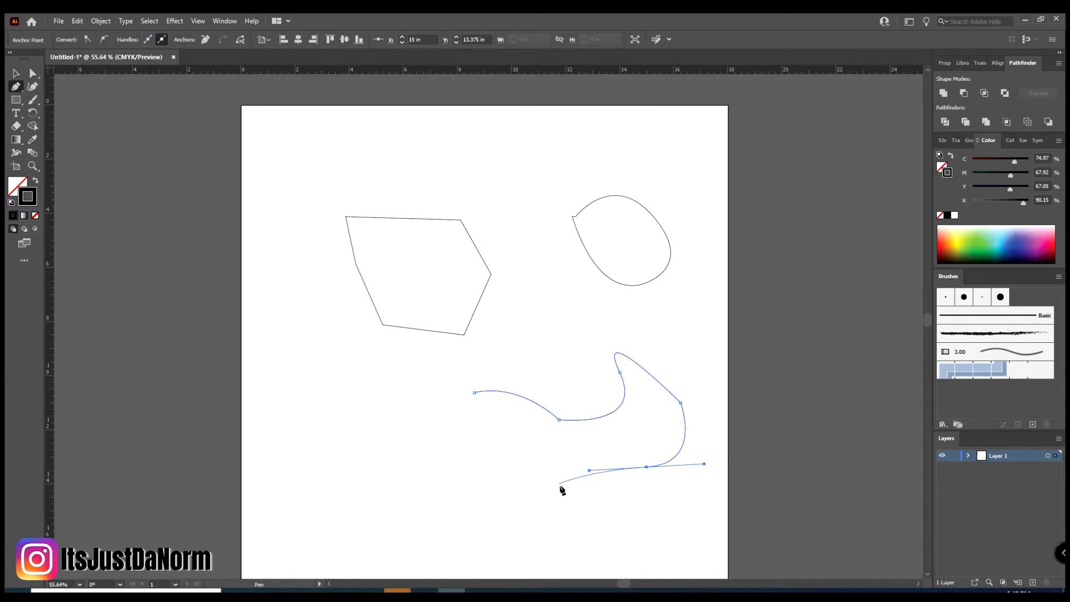
left_click_drag(578, 513, 589, 543)
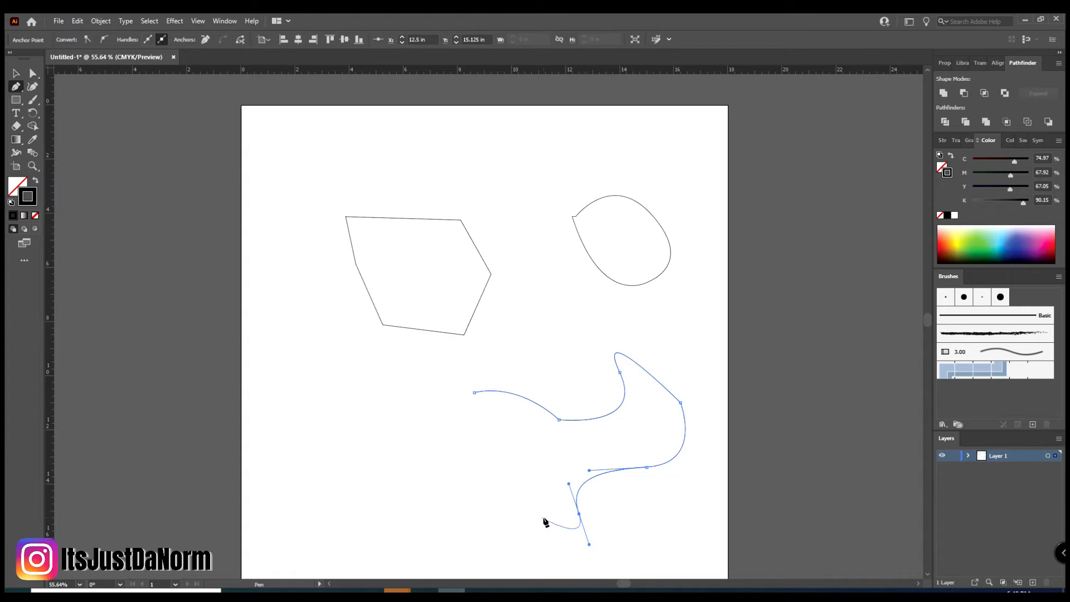
- Continue the freeform path with straight segments that run back inside the curved outline to form a narrow inner notch
left_click(539, 500)
left_click(560, 451)
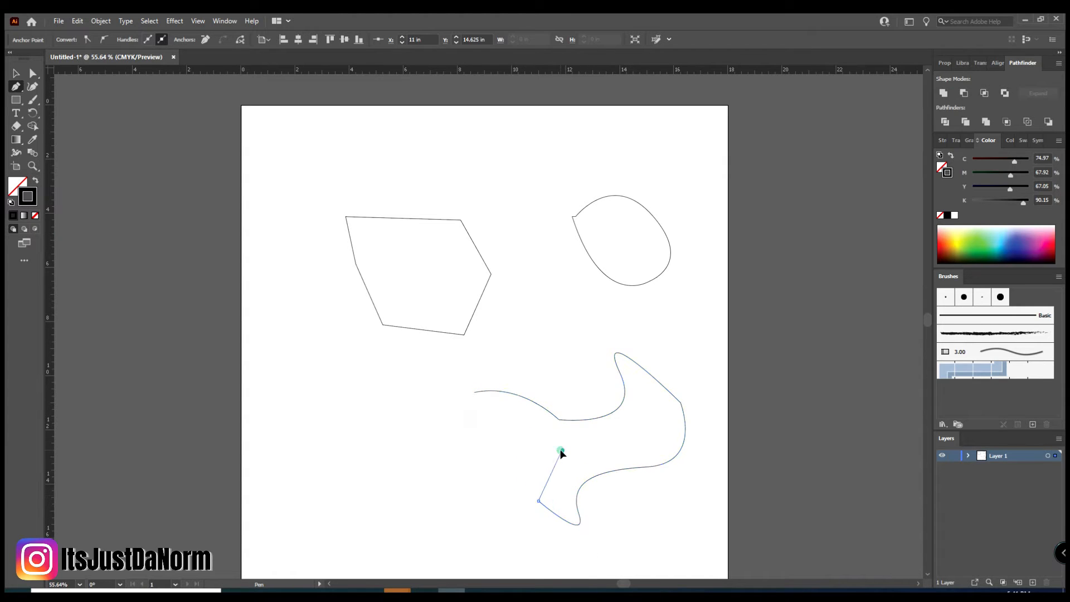
left_click(656, 425)
left_click(646, 400)
left_click(620, 419)
left_click(576, 433)
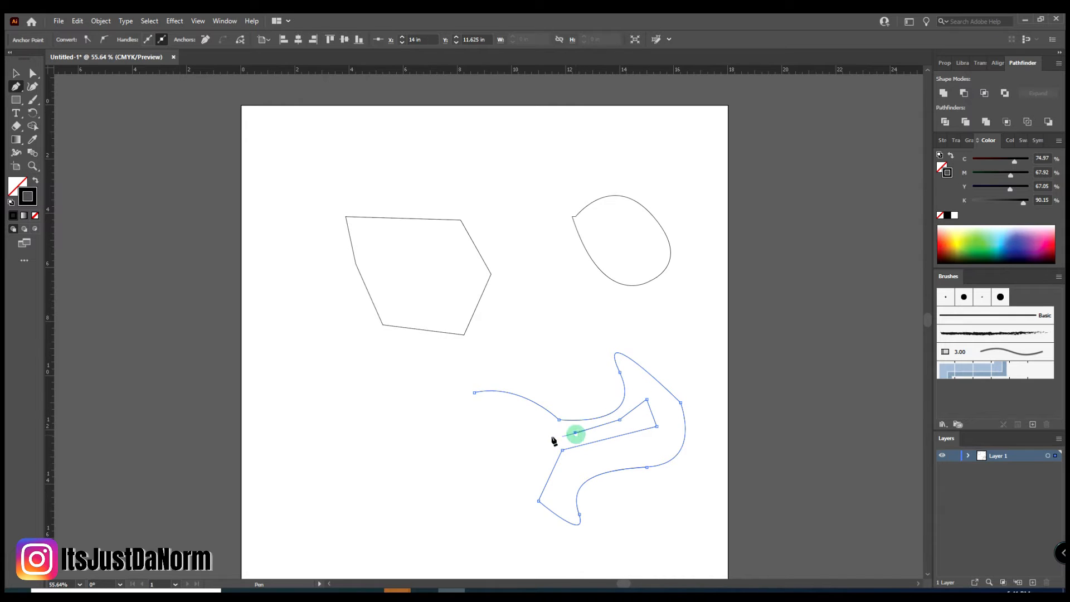
- Close the freeform path at its start point with a slight curve, making a shape about 8 in wide and 6.4 in tall, and deselect it
left_click_drag(513, 442, 474, 445)
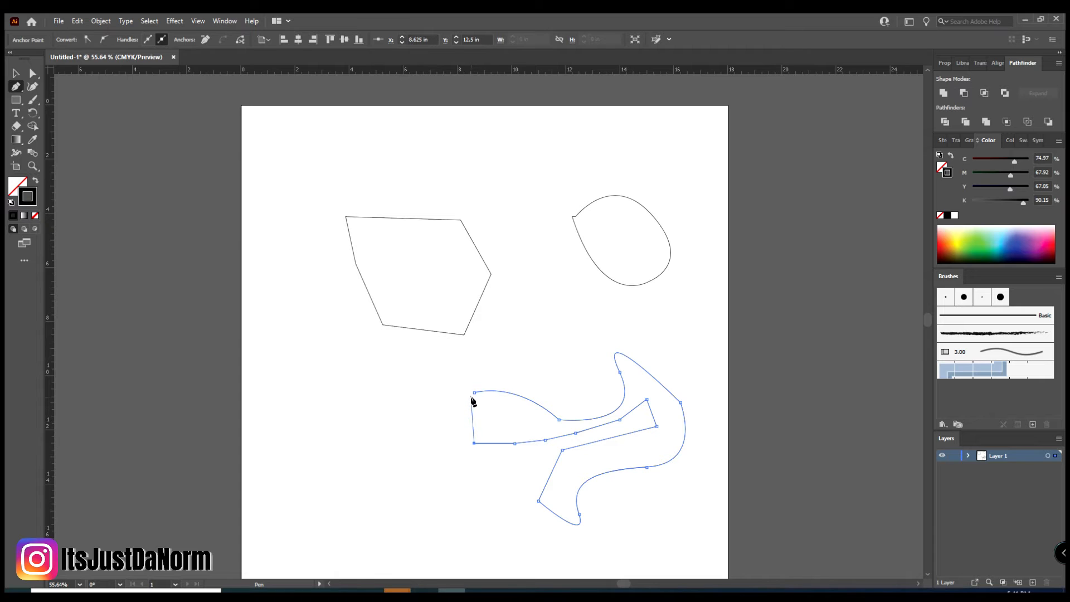
mouse_move(474, 393)
left_mouse_down()
mouse_move(489, 374)
mouse_move(466, 389)
mouse_move(484, 389)
left_mouse_up()
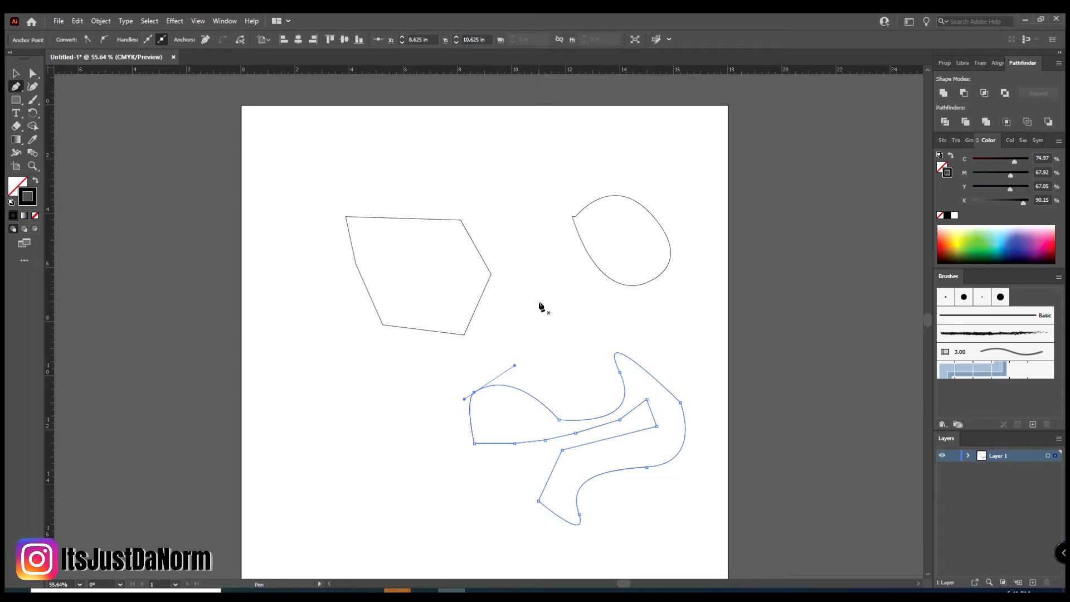
key("v")
left_click(546, 357)
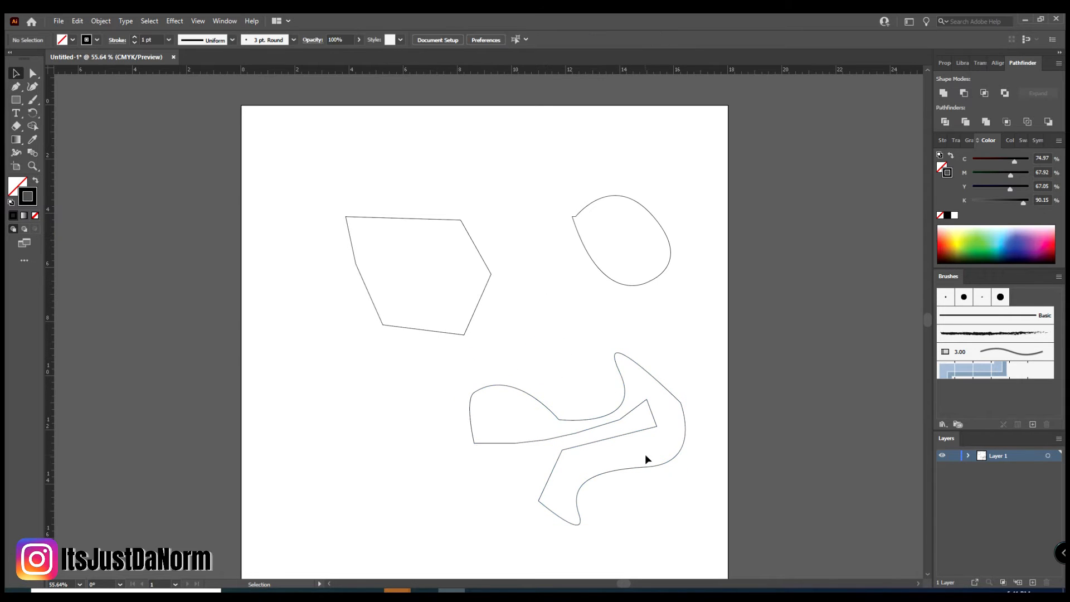
- Move the whole freeform shape about 2.25 in to the left with the Direct Selection tool, leaving its corner settings unedited
left_click(633, 415)
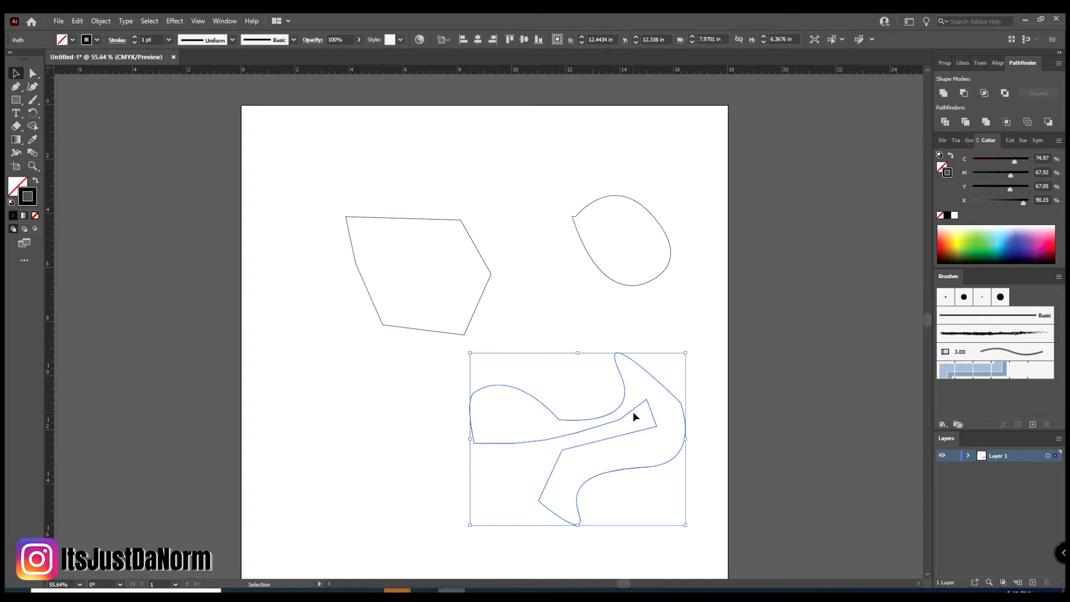
key("a")
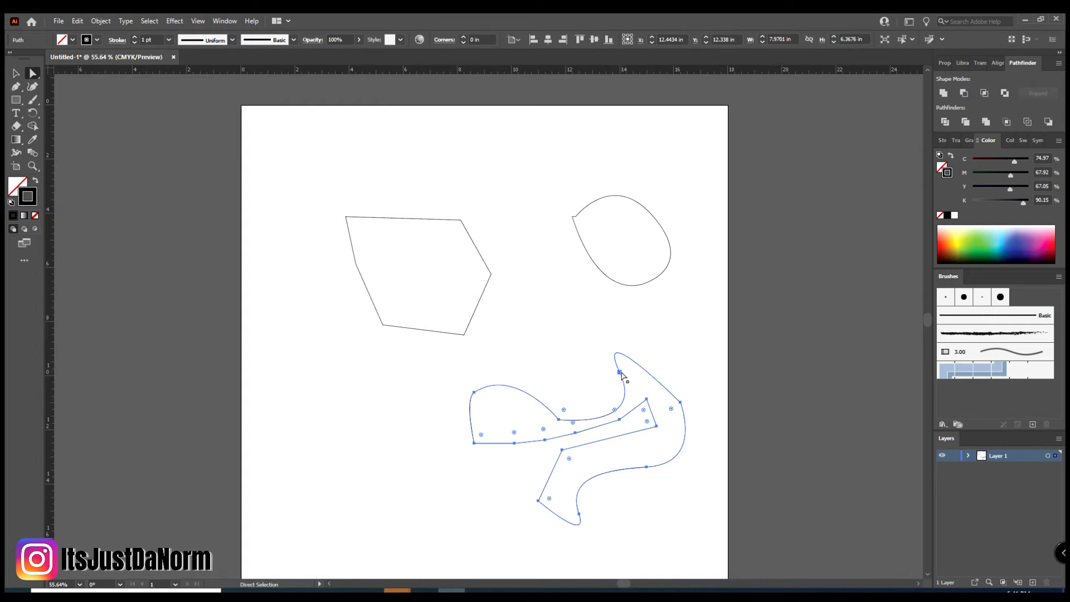
left_click_drag(621, 372, 560, 376)
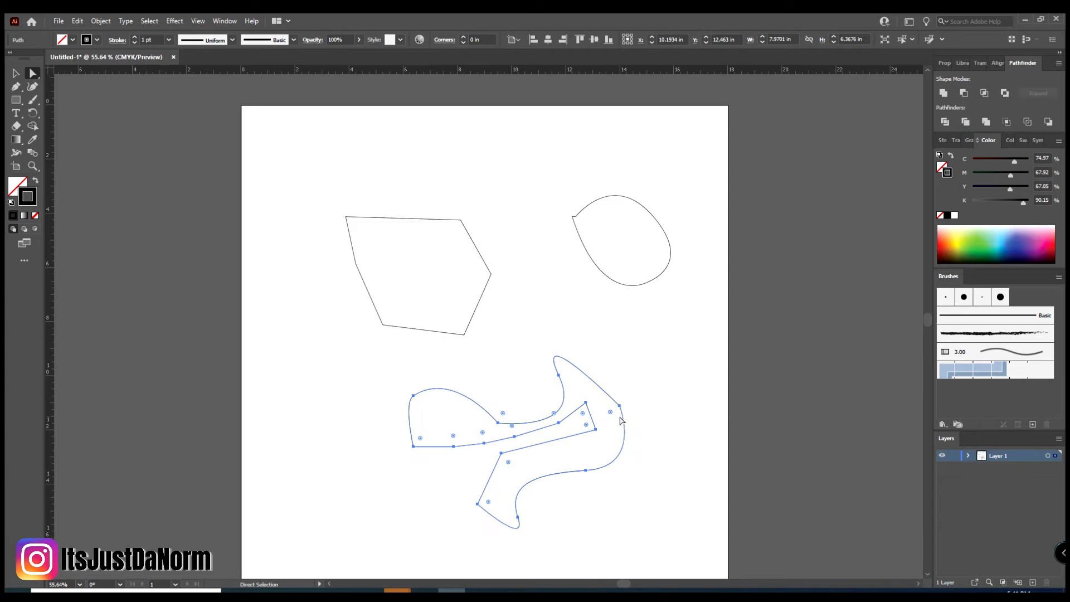
double_click(582, 415)
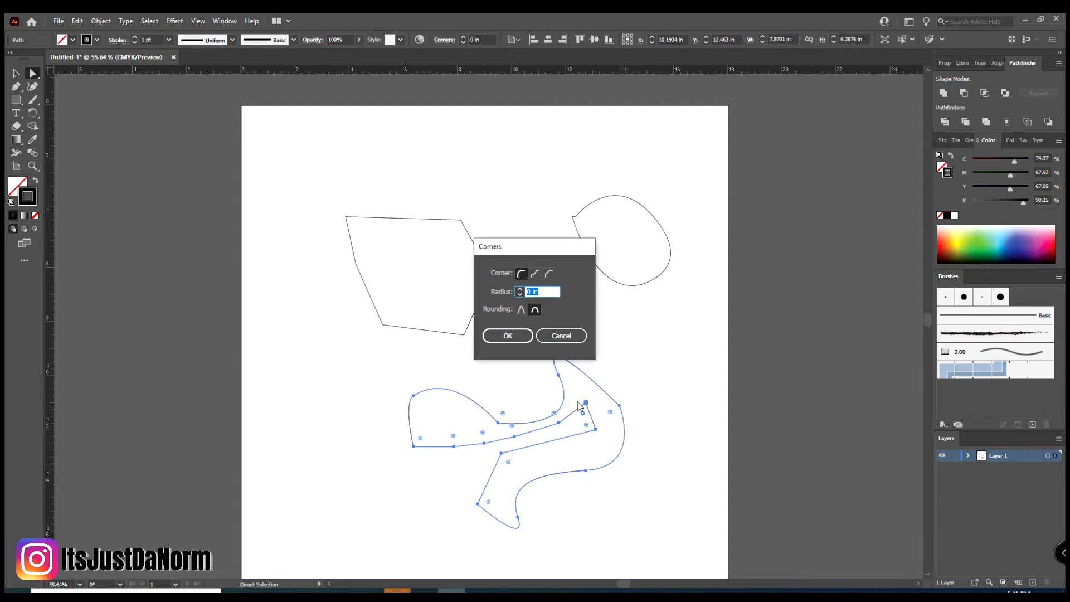
left_click(575, 339)
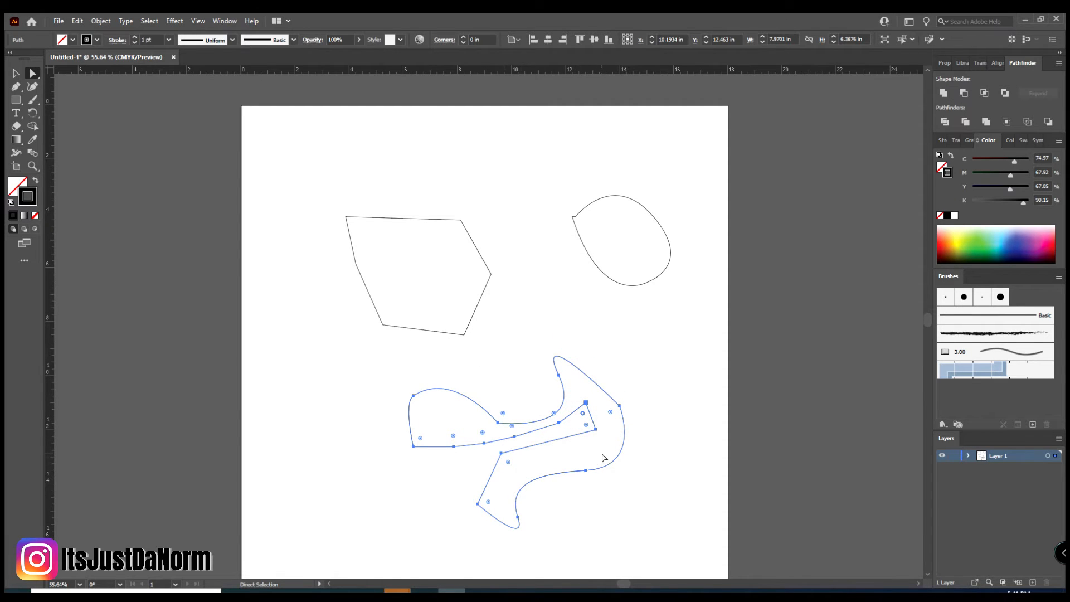
- Try to delete the anchor point on the freeform shape's right edge with the Pen tool, and undo the deletion
key("v")
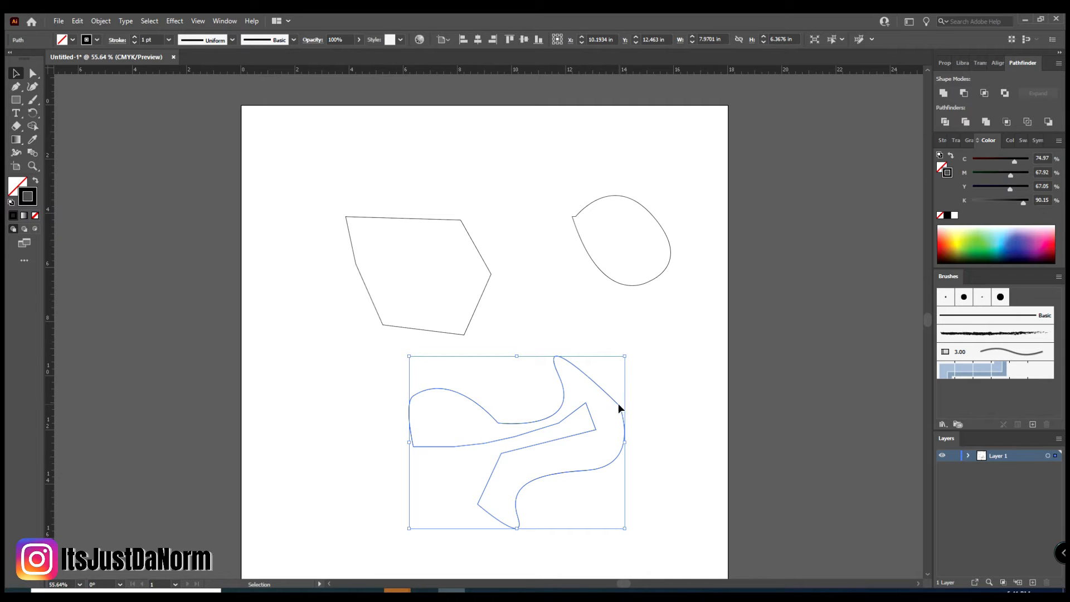
left_click(618, 405)
key("p")
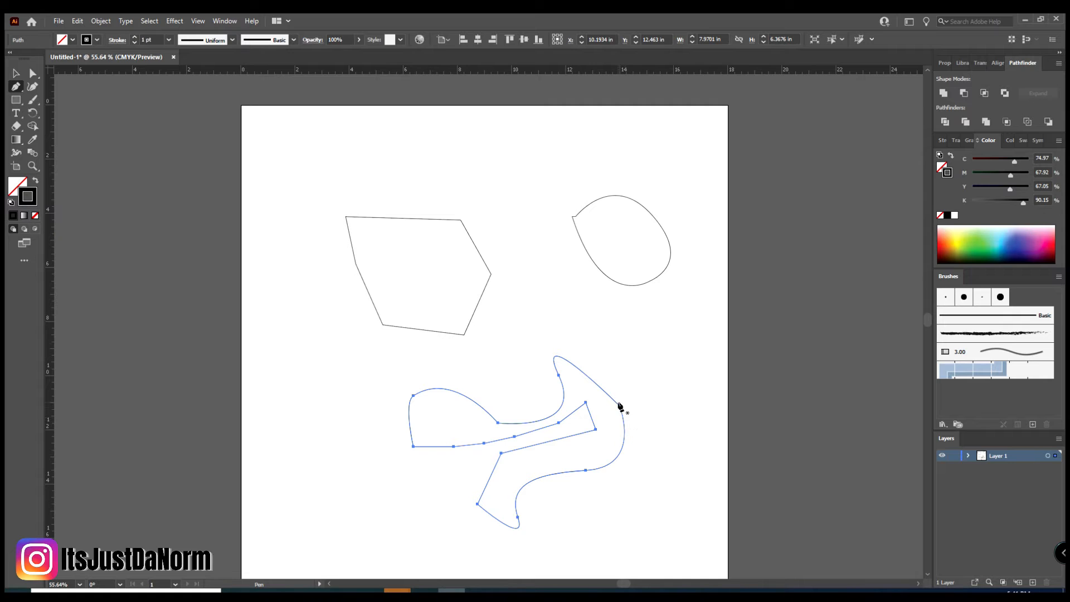
left_click(619, 406)
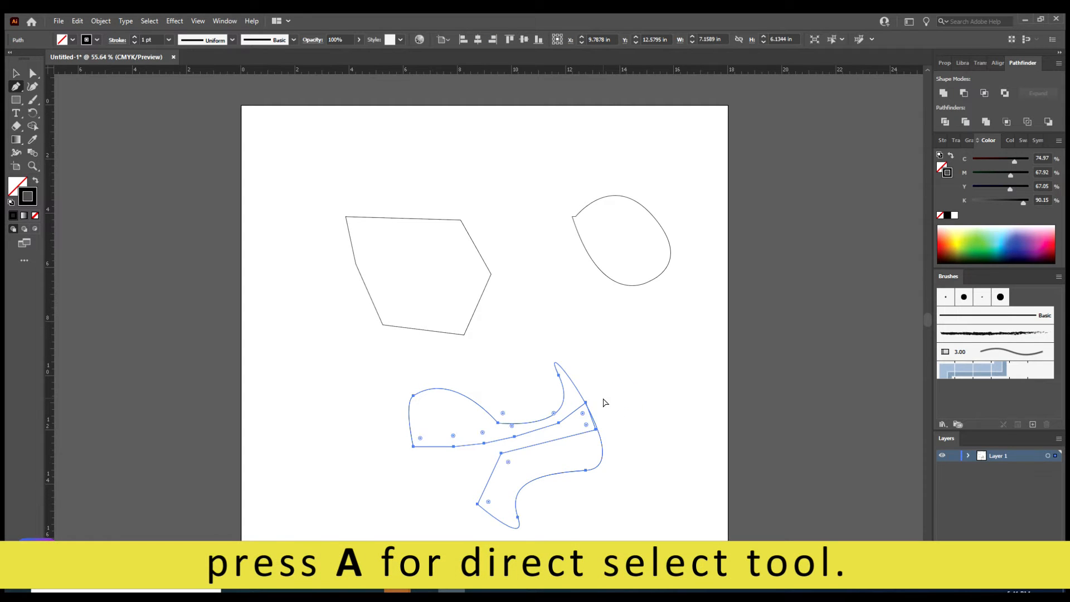
key("ctrl+z")
- Round the corners of the freeform shape with the live corner widgets, using a radius of about 0.435 in
key("a")
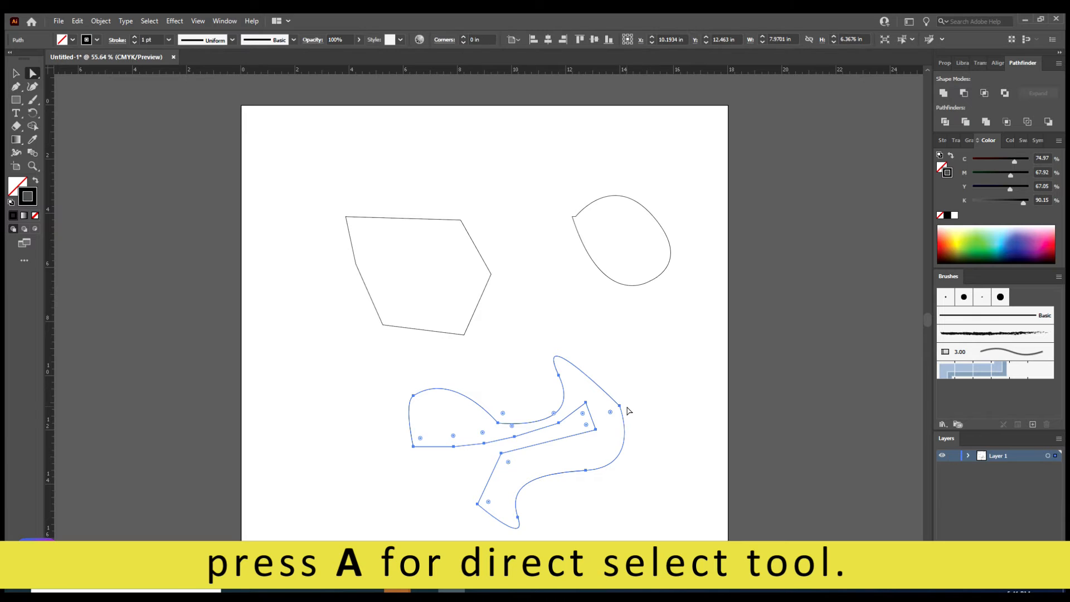
left_click_drag(610, 412, 722, 353)
left_click_drag(585, 420, 577, 443)
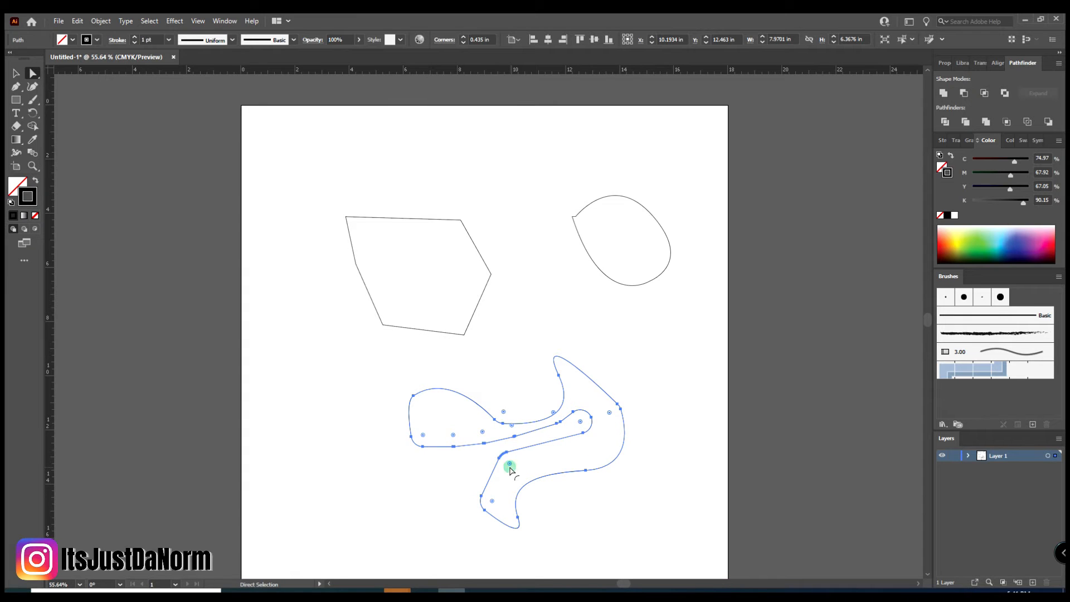
left_click_drag(511, 469, 566, 457)
left_click_drag(484, 436, 434, 432)
left_click(422, 436)
left_click(423, 434)
- Swap the freeform shape's fill and stroke for a solid black fill, and move it about 2.7 in left and 0.5 in up
key("v")
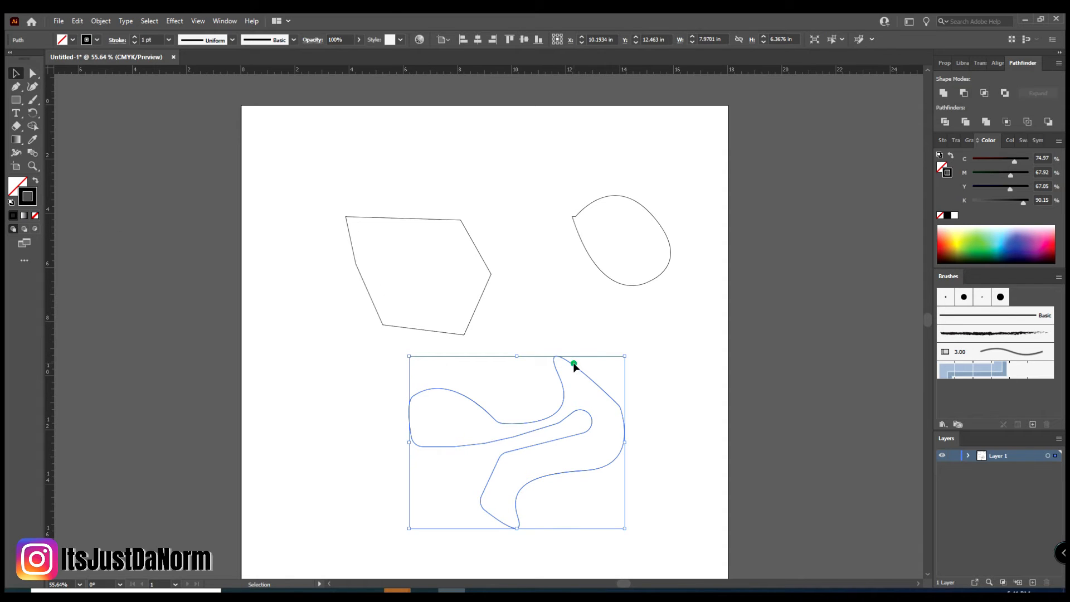
left_click(574, 366)
left_click(572, 362)
left_click(34, 181)
left_click(294, 384)
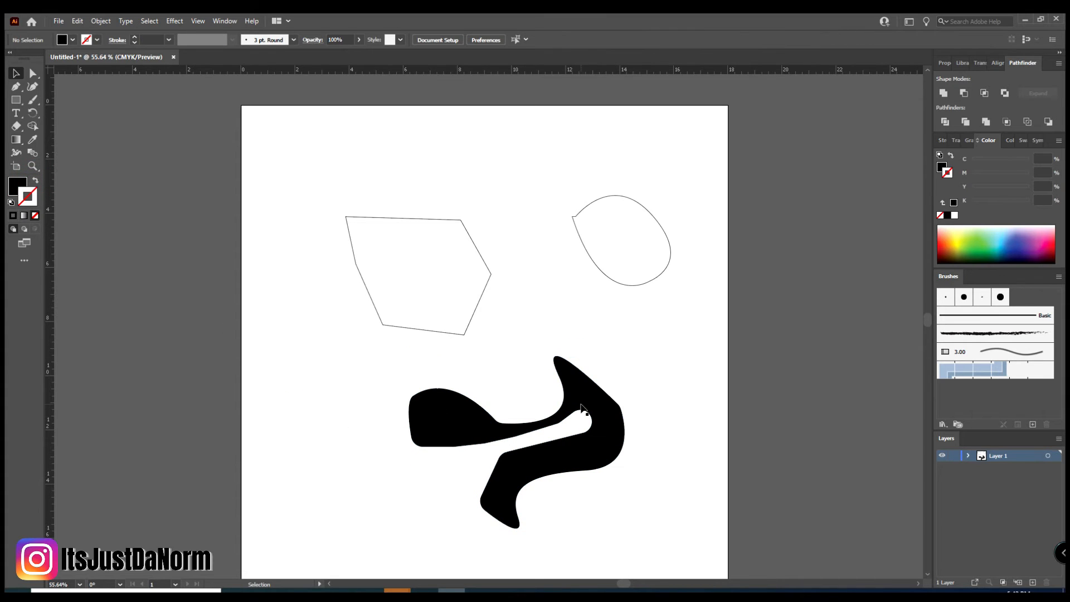
left_click_drag(575, 422, 497, 388)
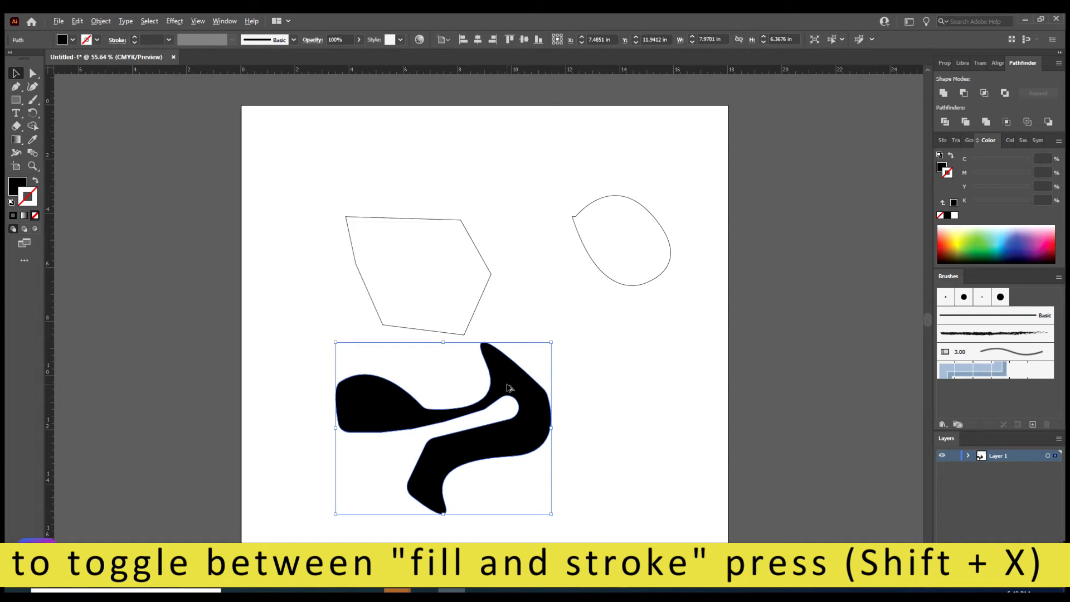
- Duplicate the black freeform shape, placing the copy about 1.75 in right and 1.75 in down from the original
left_click_drag(509, 388, 561, 438)
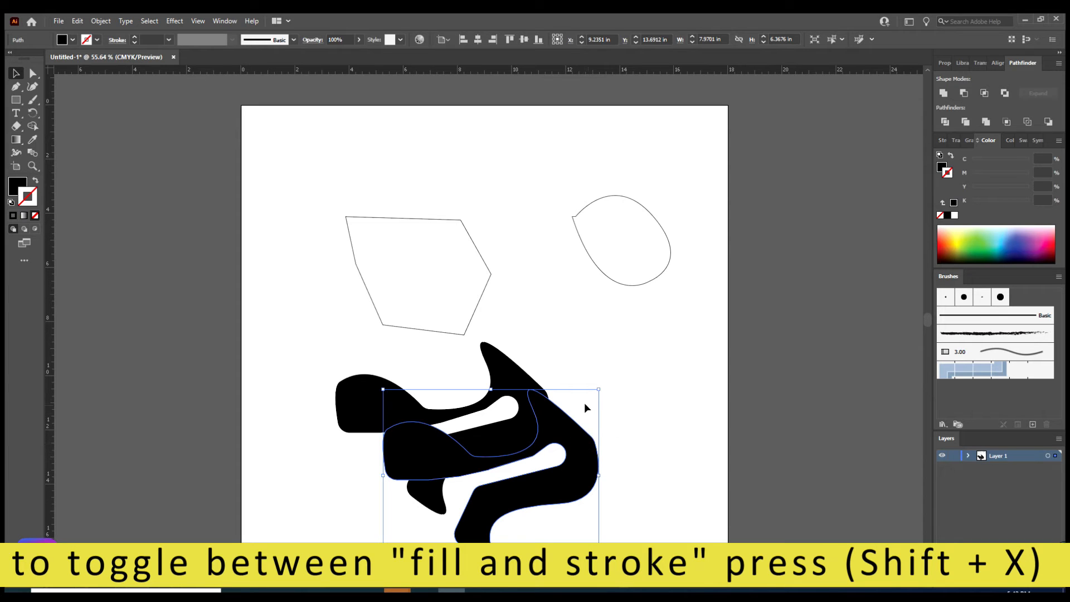
left_click(628, 383)
scroll(579, 417, "down", 3)
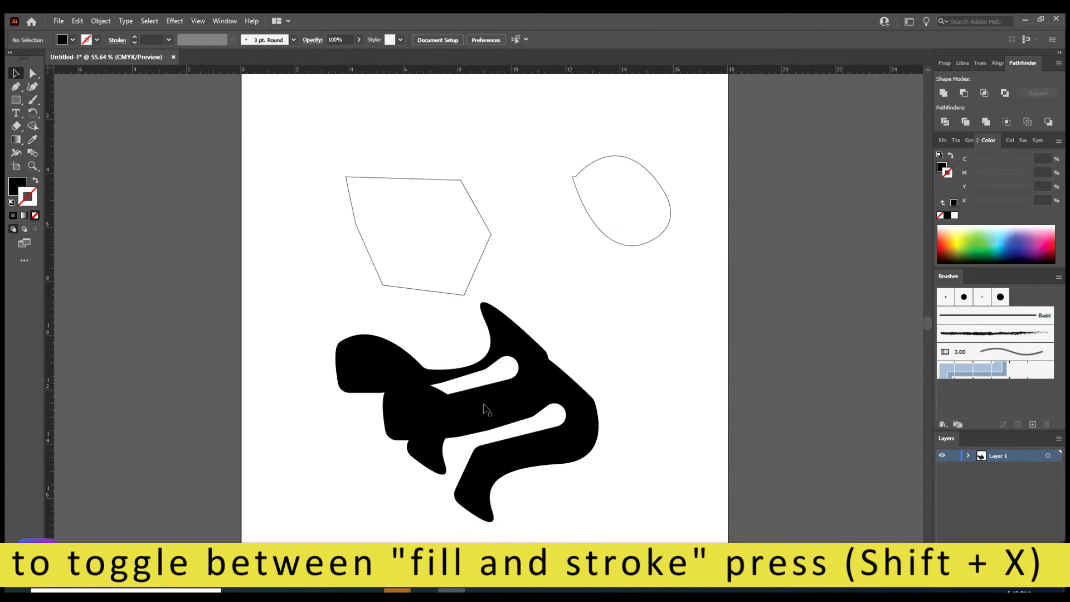
- Recolor the copied freeform shape with a lime green fill of about C 41.96, M 0, Y 100, K 0 and no stroke
left_click(572, 401)
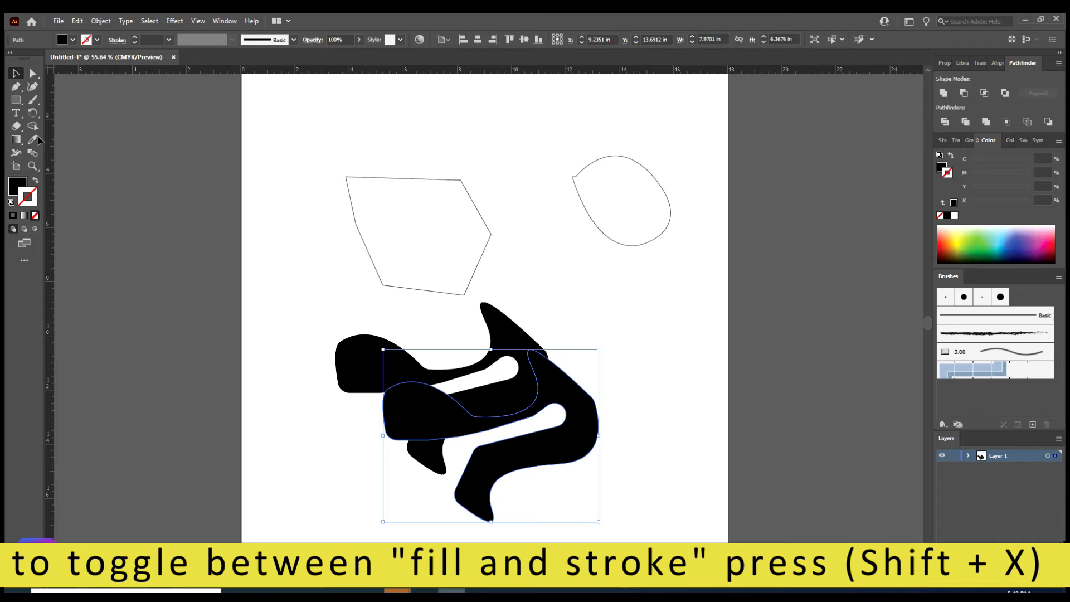
left_click(986, 237)
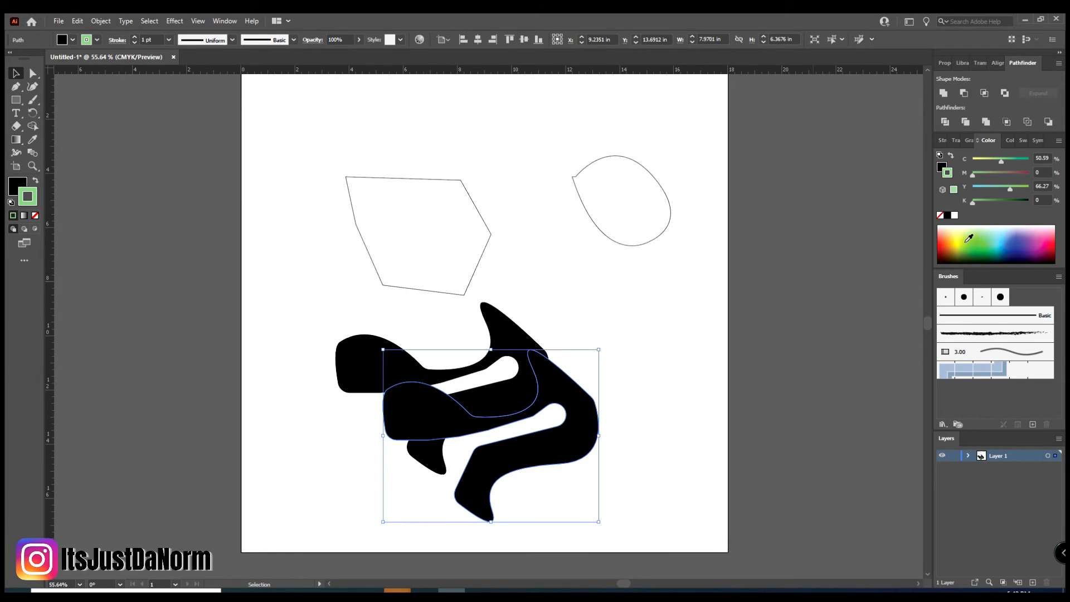
left_click(966, 239)
left_click(33, 182)
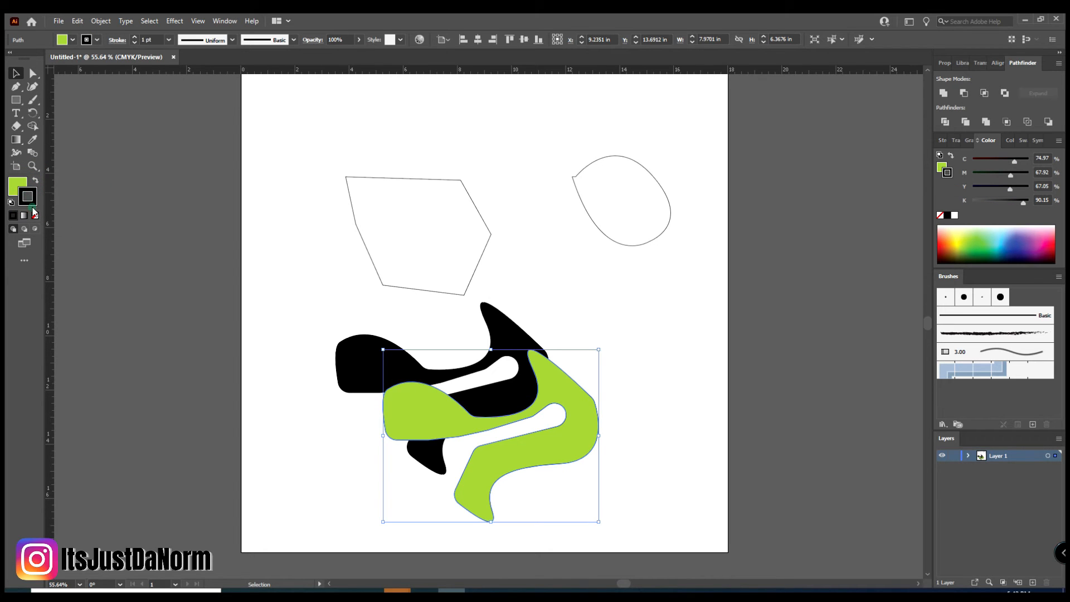
left_click(36, 216)
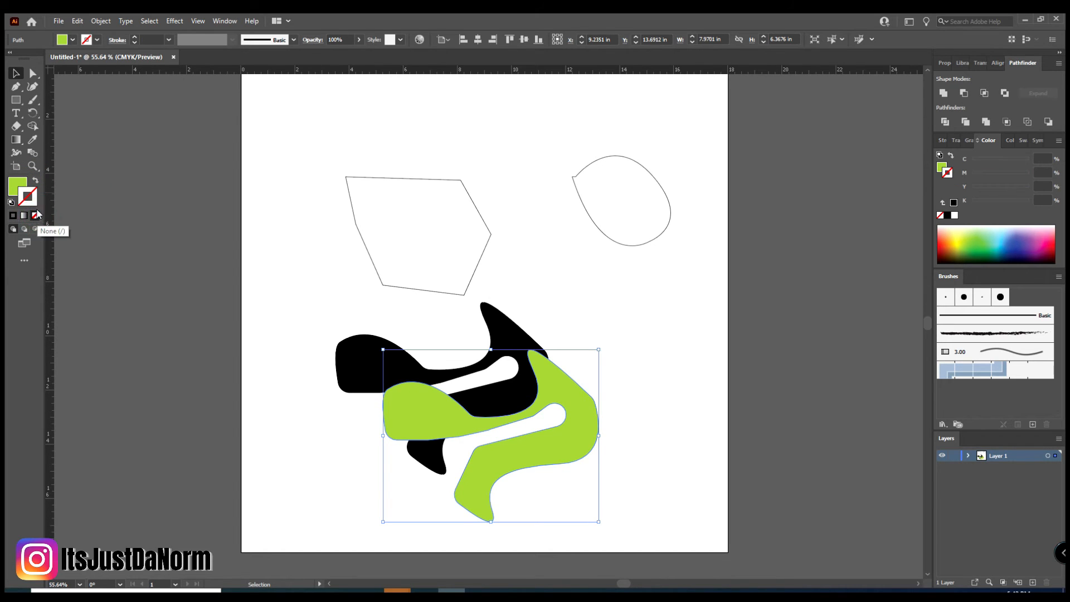
left_click(17, 185)
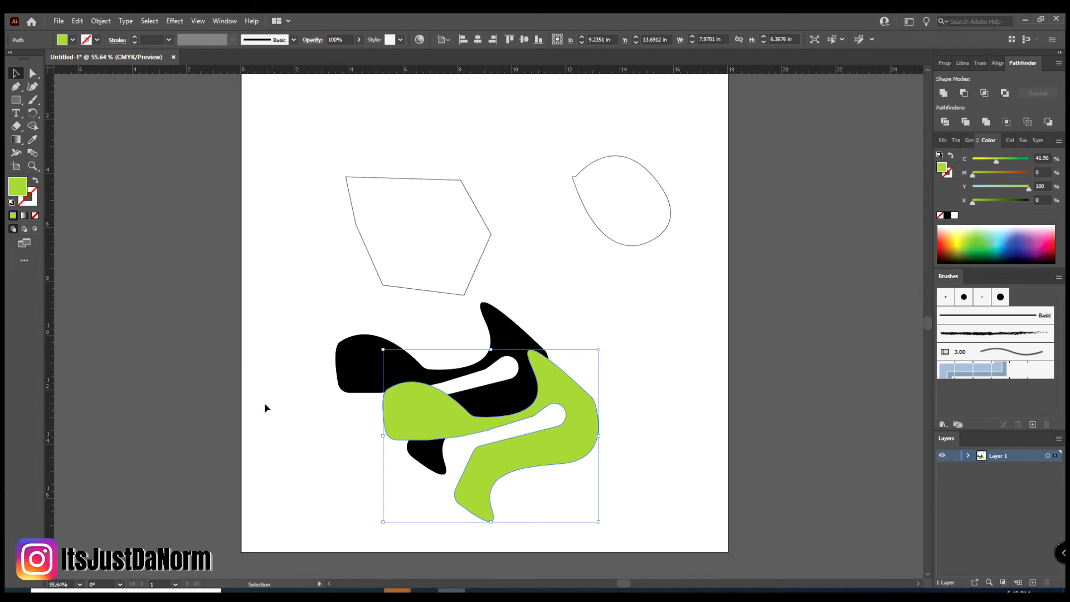
left_click(554, 301)
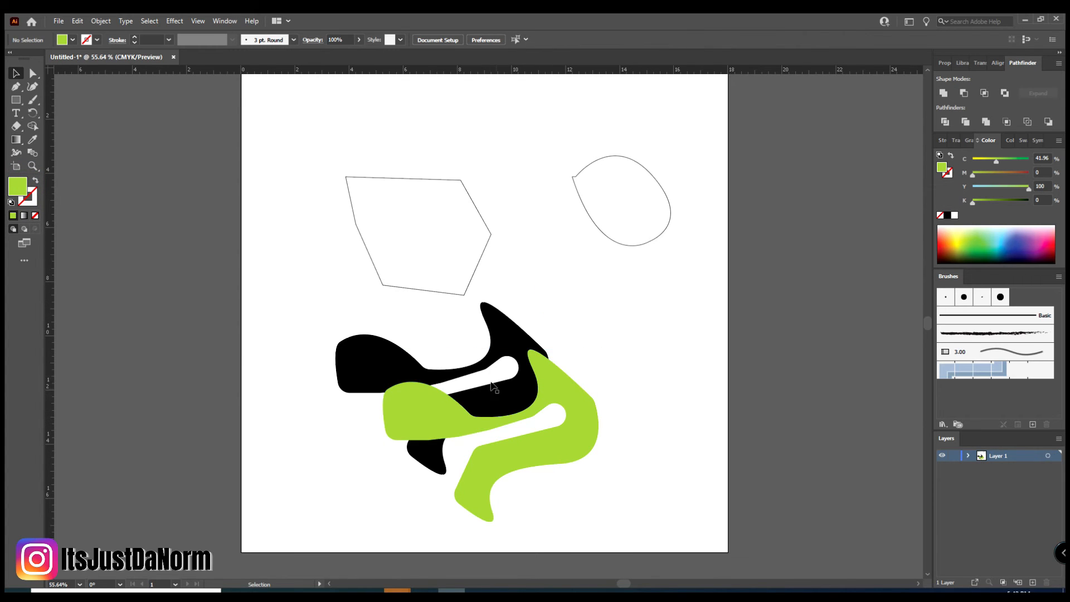
- Move the black shape about 1.53 in right and 2.25 in down so it sits behind the green copy as a drop shadow
left_click_drag(509, 392, 554, 455)
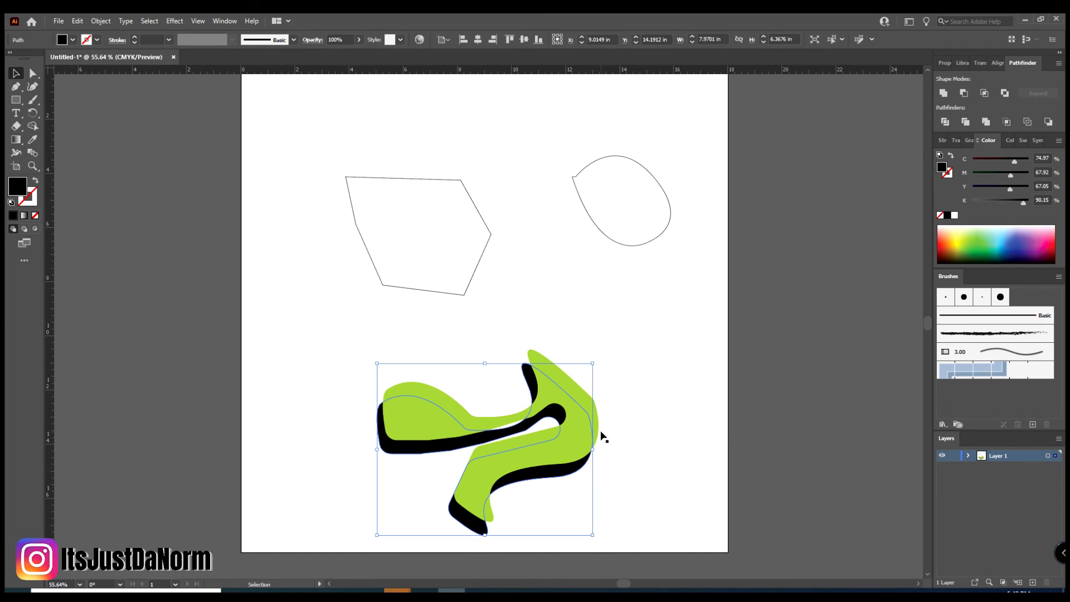
left_click(662, 415)
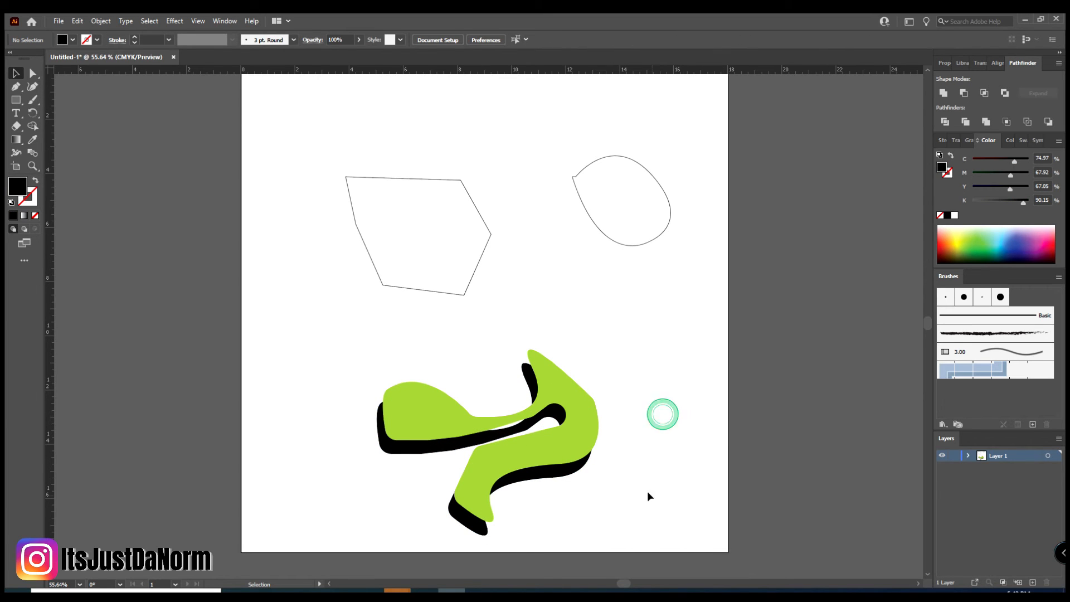
left_click(571, 415)
left_click(602, 368)
- Select the green and black shapes together, expand them, and combine them into one group with Pathfinder Merge
left_click_drag(623, 355, 349, 536)
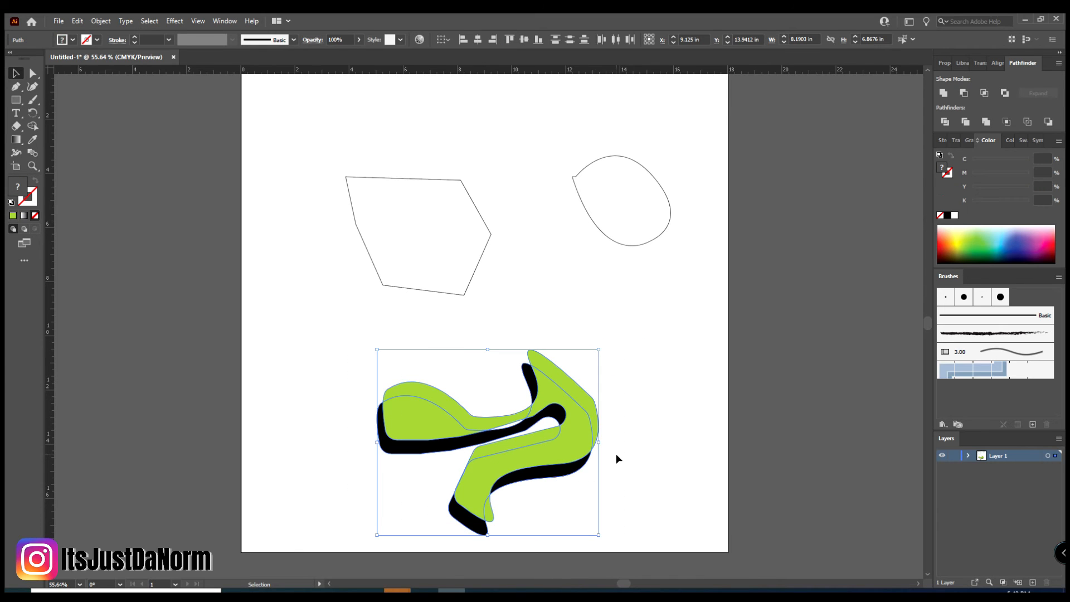
left_click(102, 20)
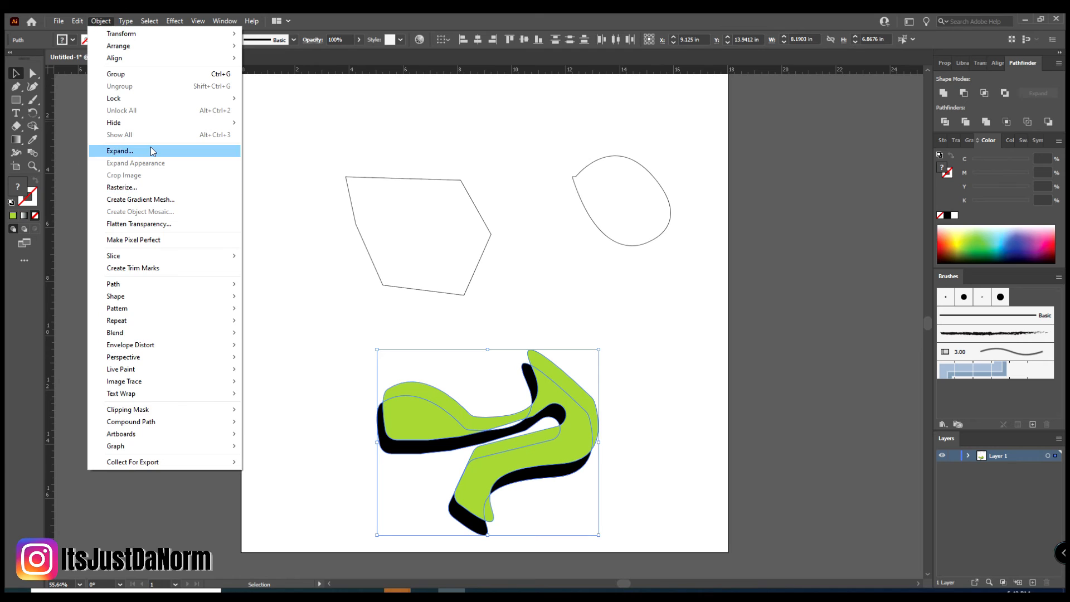
left_click(152, 151)
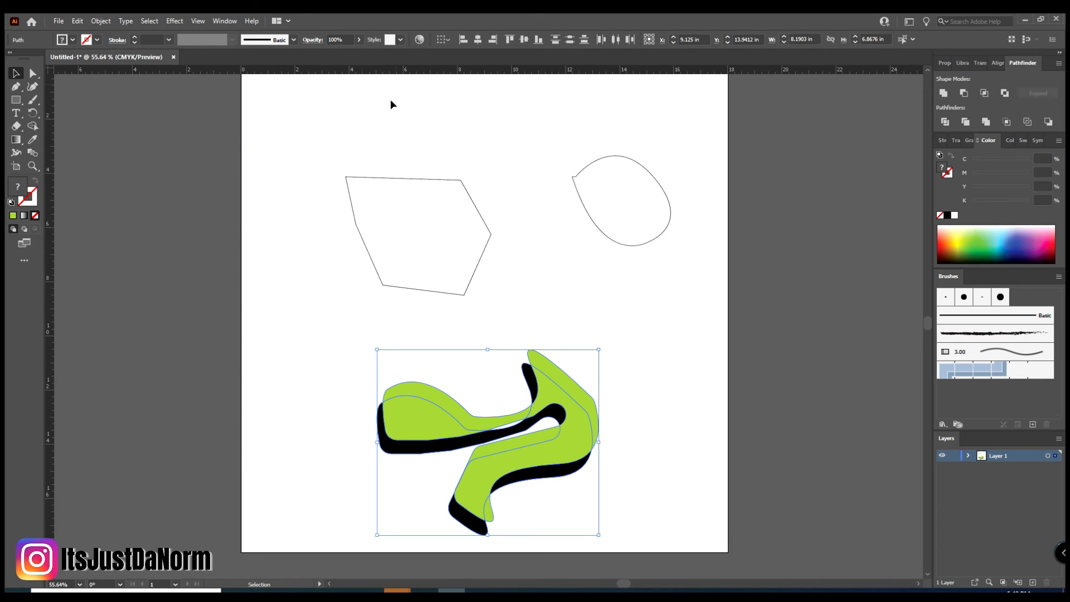
left_click(985, 122)
left_click(643, 363)
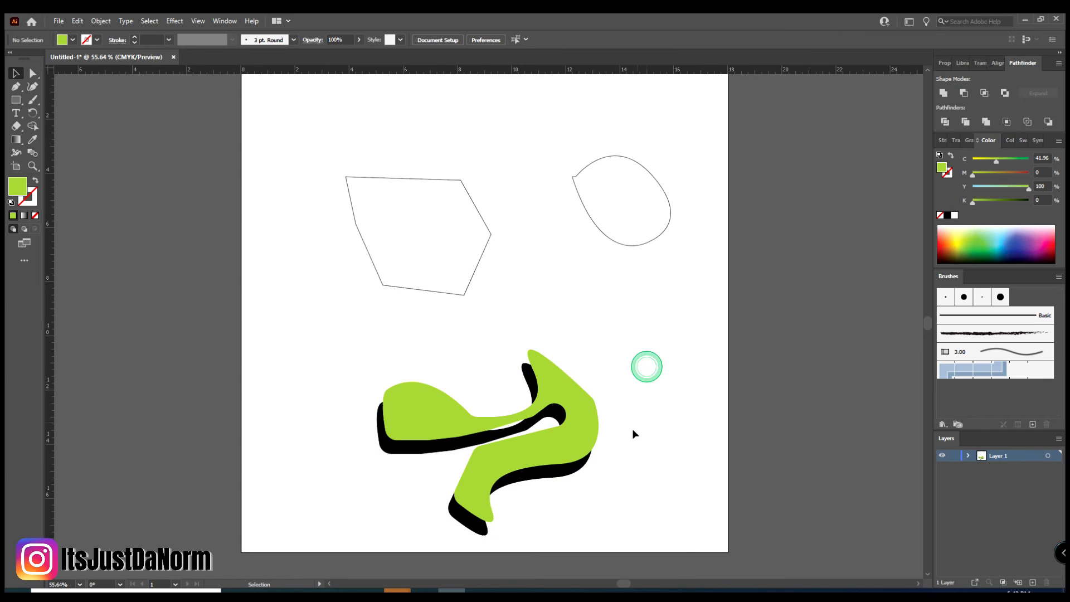
- Rotate the merged green and black group counterclockwise by roughly 56° and reposition it below the polygon
left_click_drag(585, 444, 596, 392)
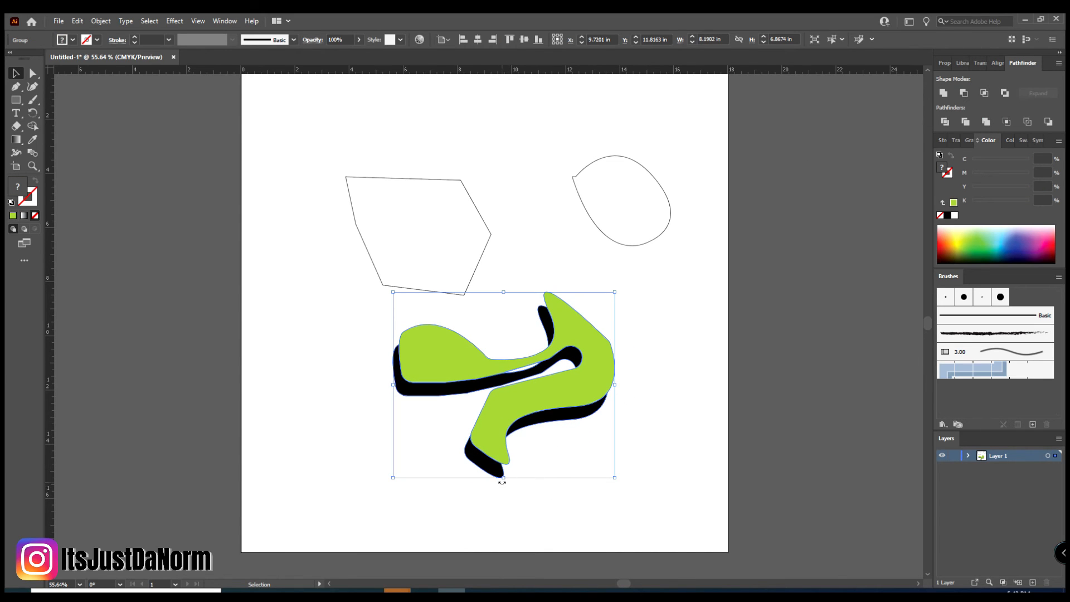
left_click_drag(502, 482, 601, 454)
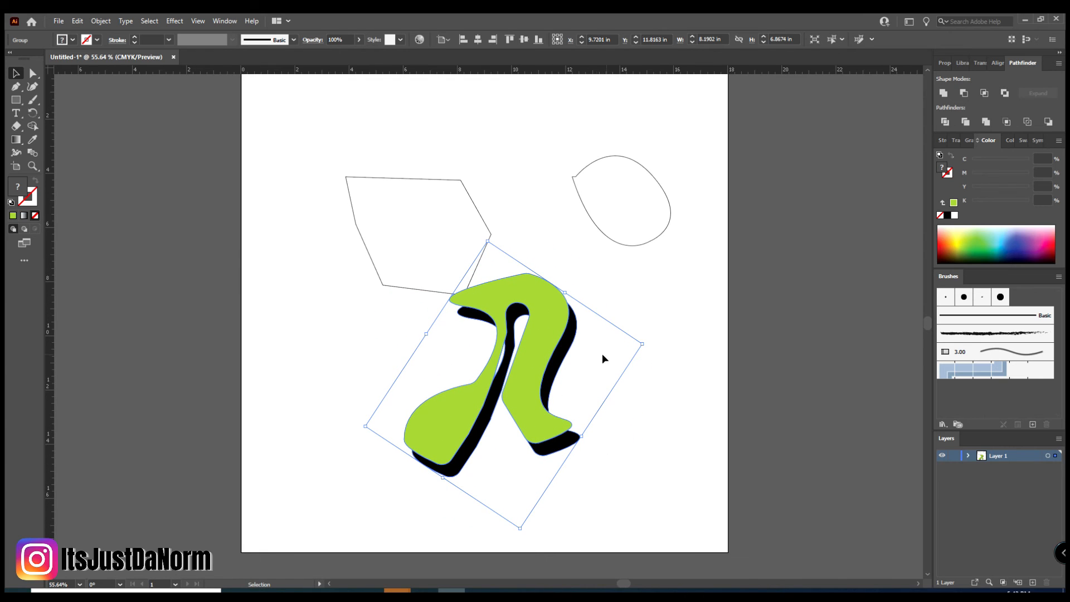
left_click_drag(550, 356, 441, 377)
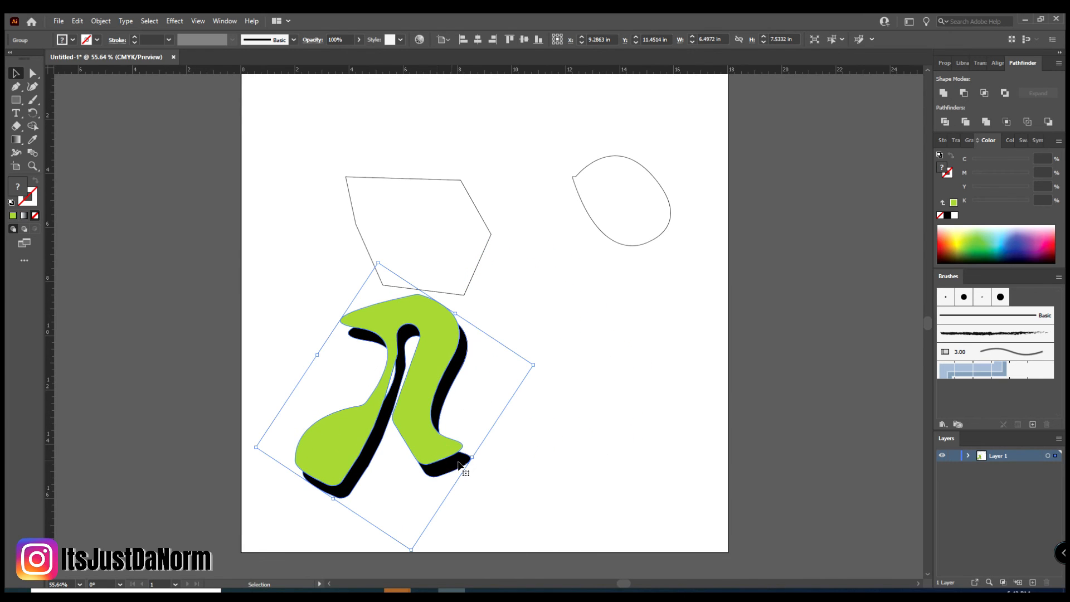
- Scale the merged group down proportionally from its center to about 4.19 in wide and 4.86 in high
left_click_drag(533, 365, 742, 384)
left_click_drag(712, 384, 487, 379)
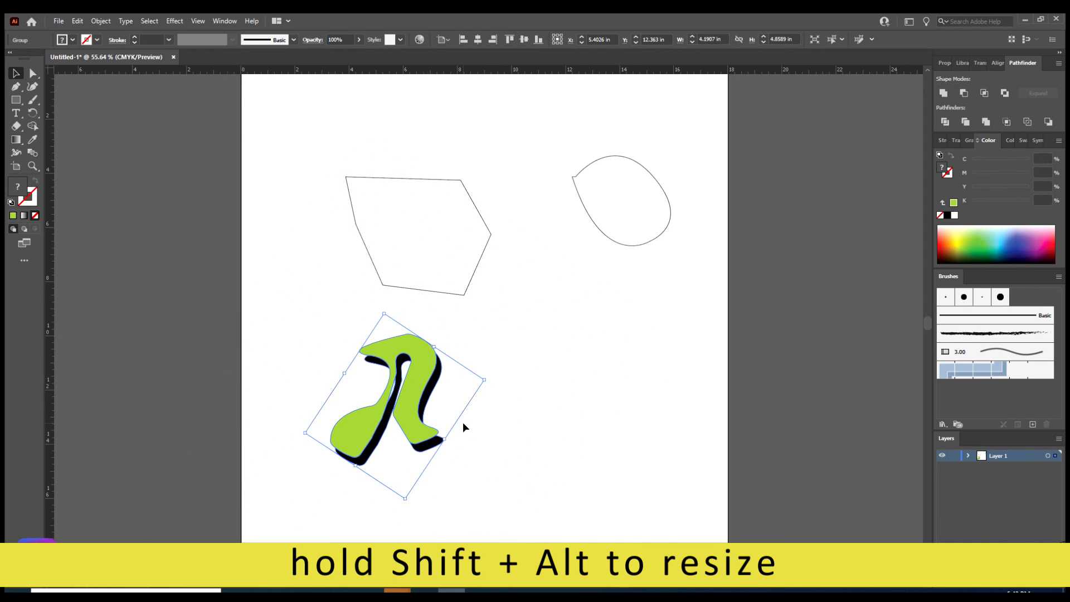
left_click(533, 402)
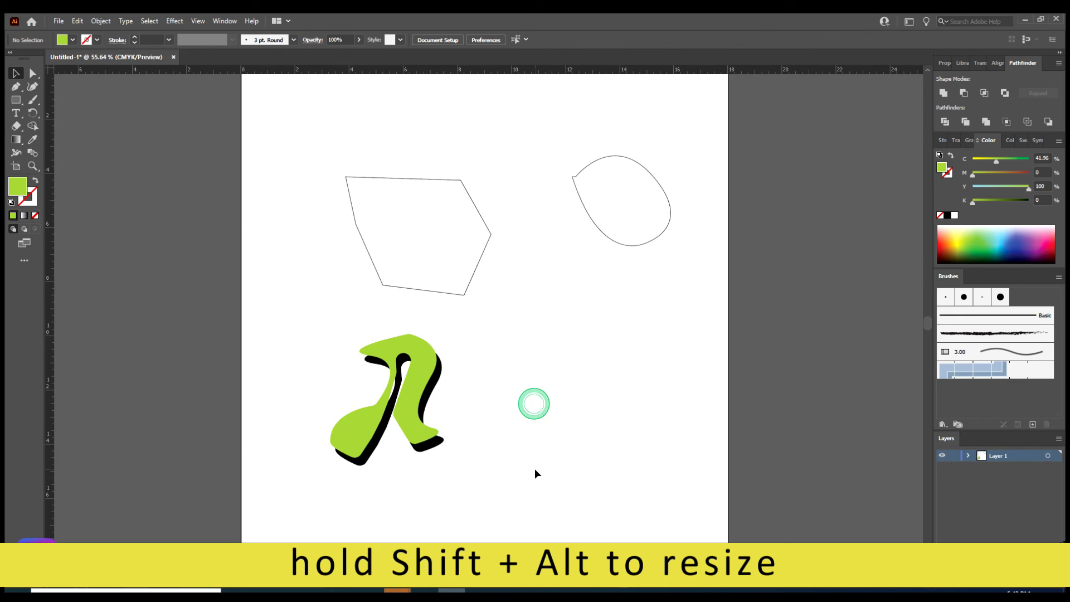
- Rotate the merged group roughly another 21° counterclockwise about its center, and deselect it
left_click(406, 394)
left_click(515, 400)
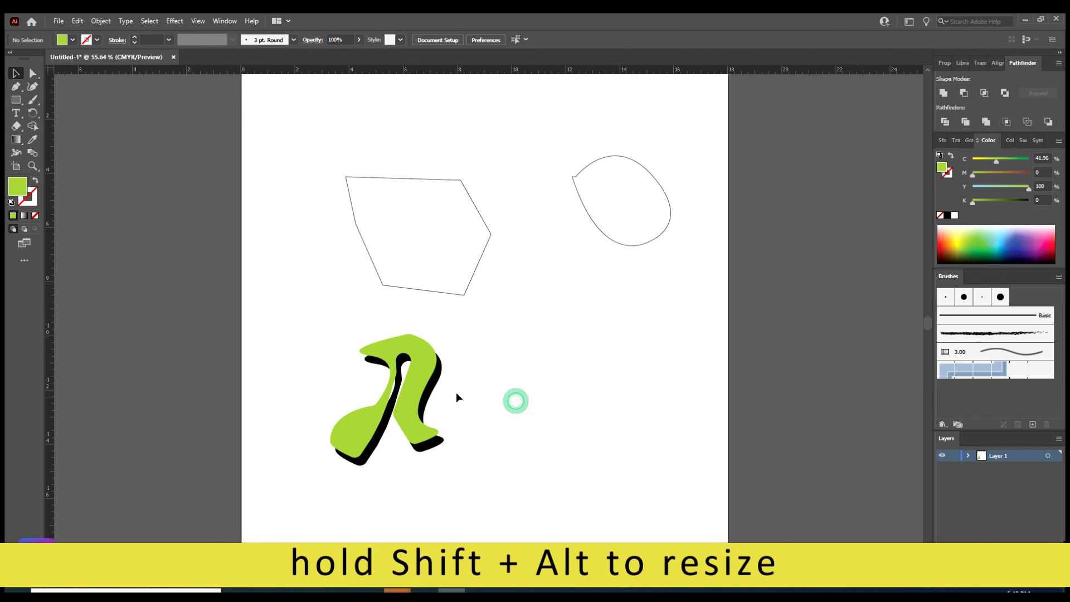
left_click(428, 379)
left_click_drag(386, 309, 329, 272)
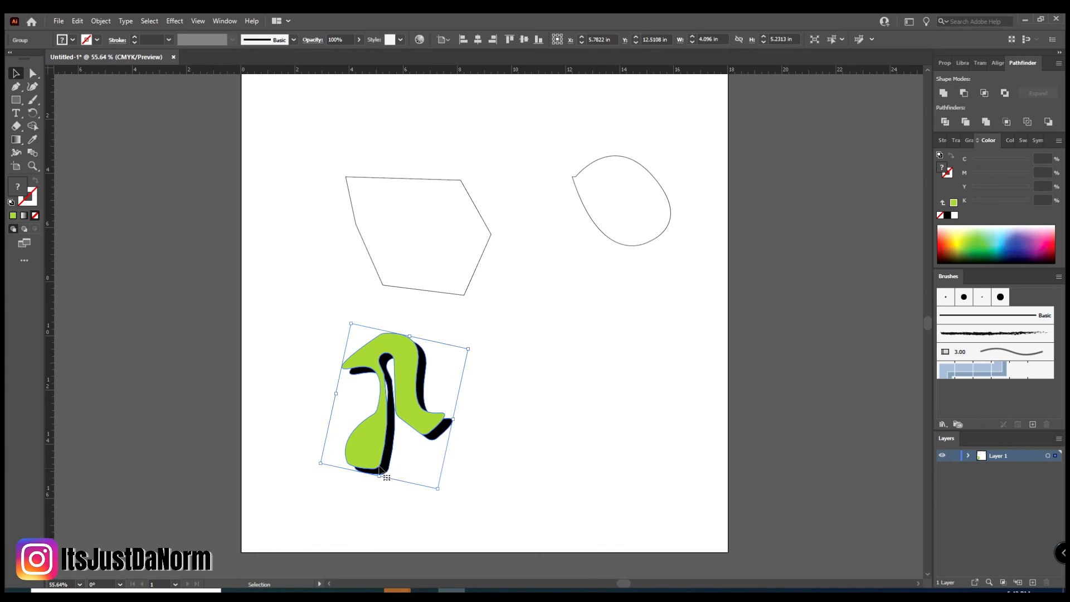
left_click(507, 388)
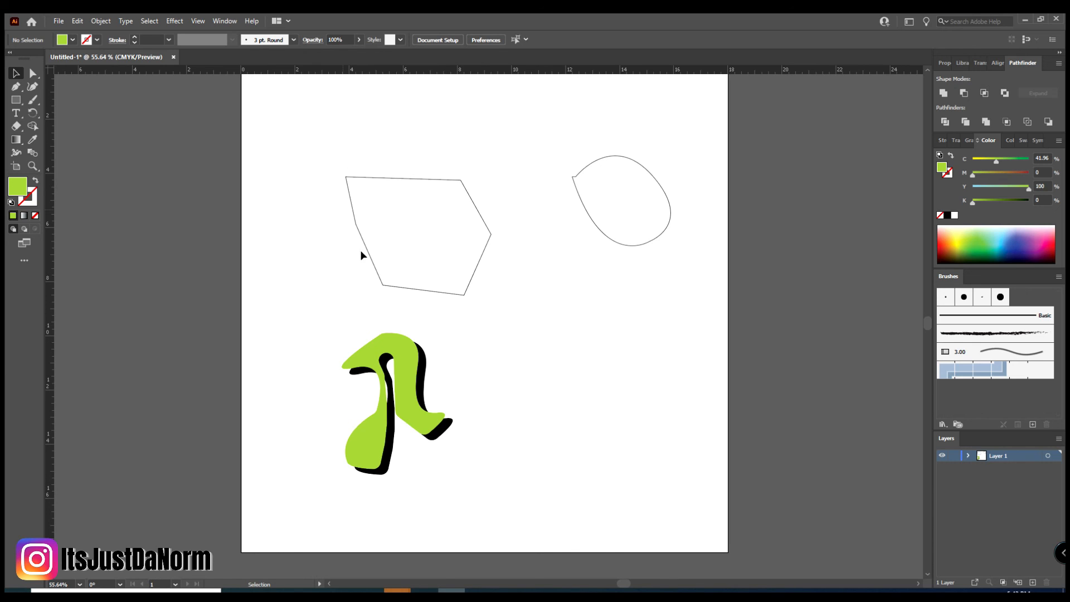
- Delete the polygon, the curved shape and the merged group, and swap the colors to no fill with a lime green stroke
left_click_drag(321, 153, 681, 506)
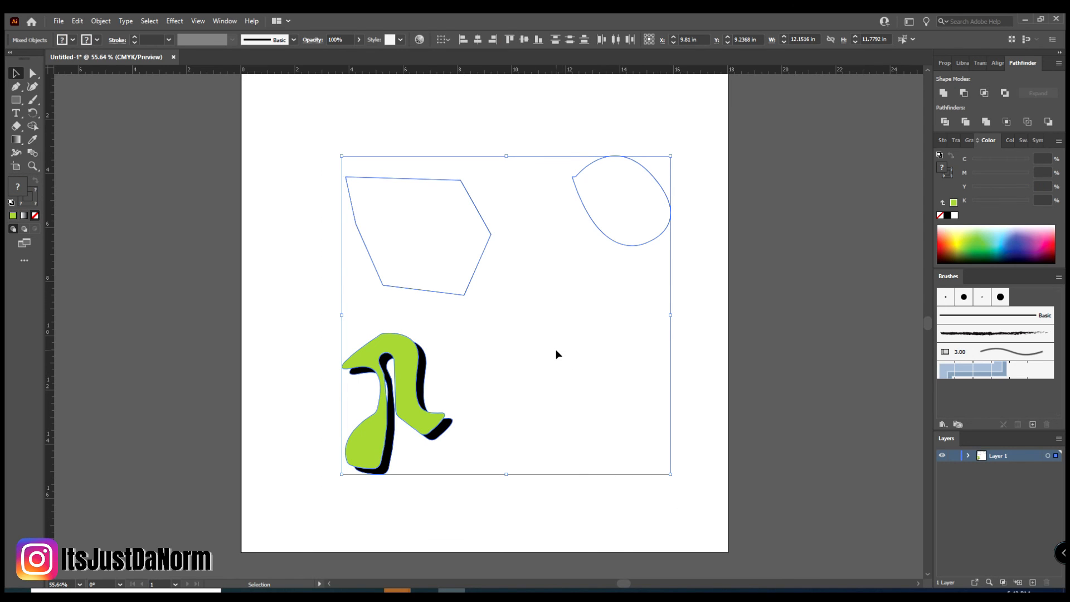
key("Delete")
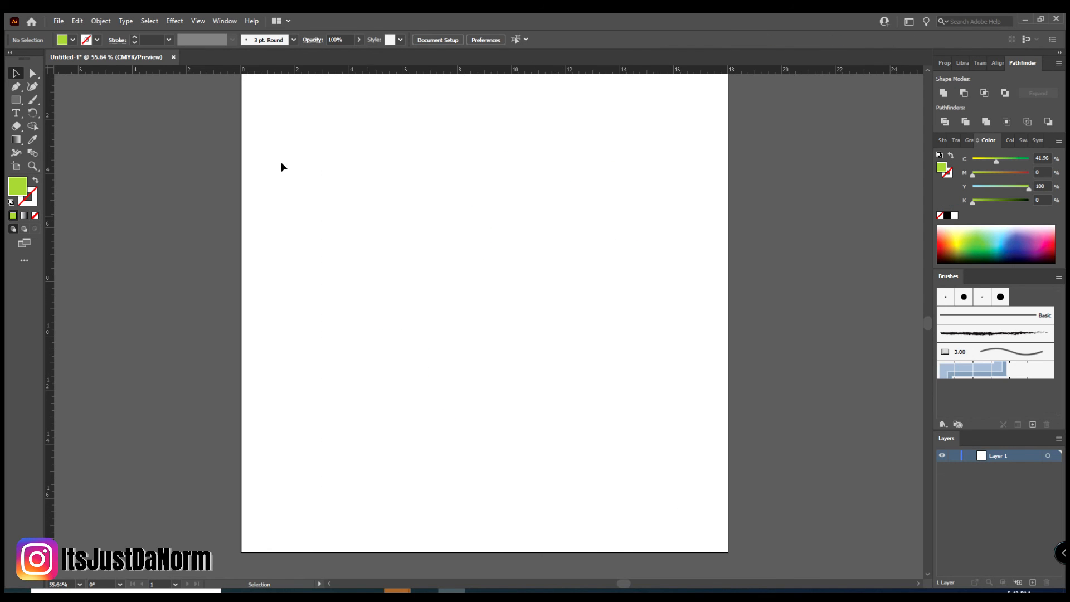
left_click(35, 180)
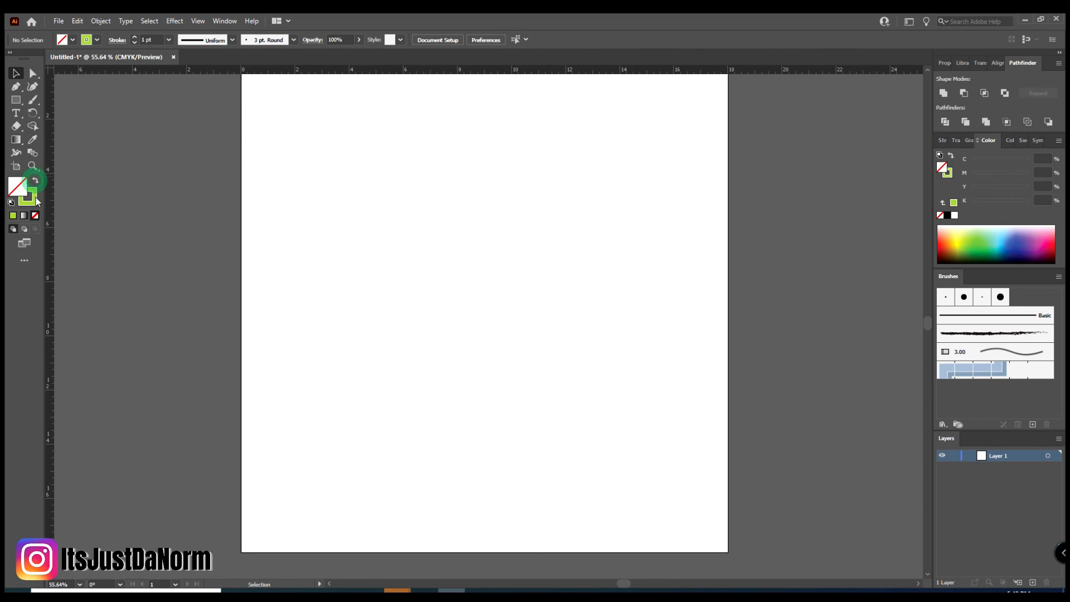